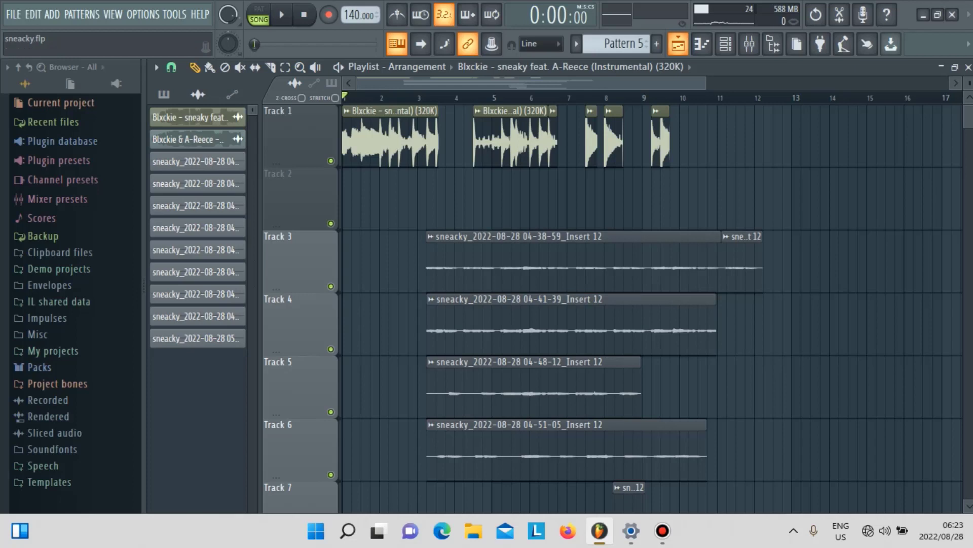
Stop playback and unmute the instrumental on Track 1 alongside the vocal on Track 3
drag(706, 83, 682, 83)
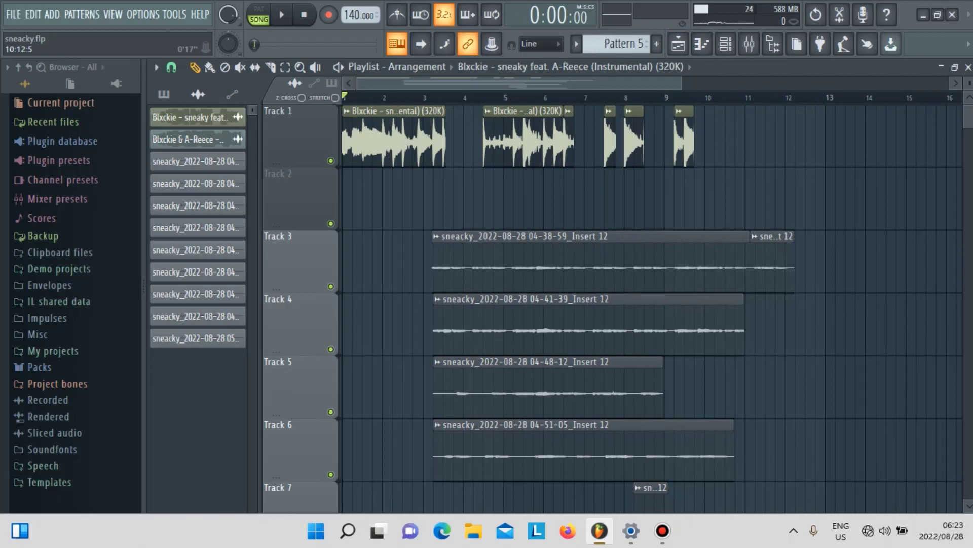
drag(682, 83, 606, 83)
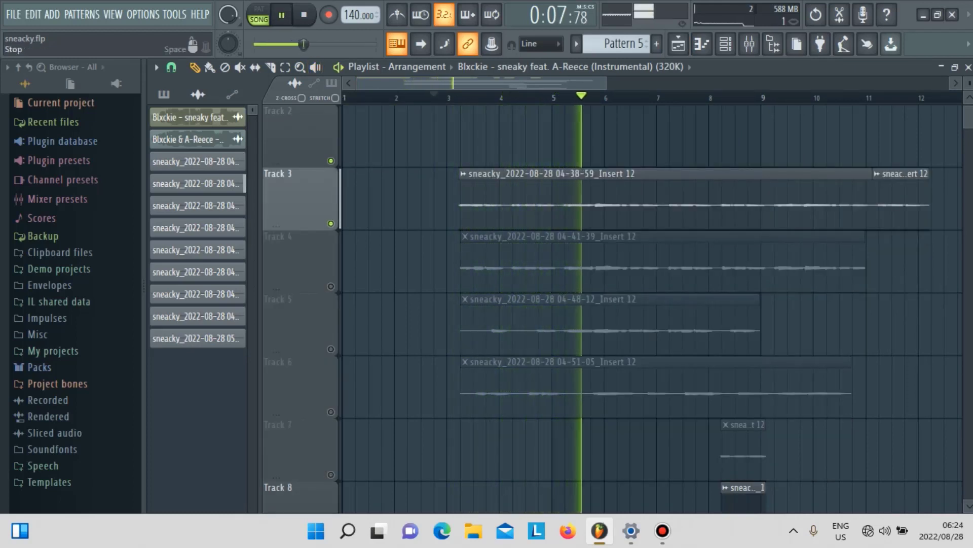
click(304, 14)
scroll(395, 203, up, 1)
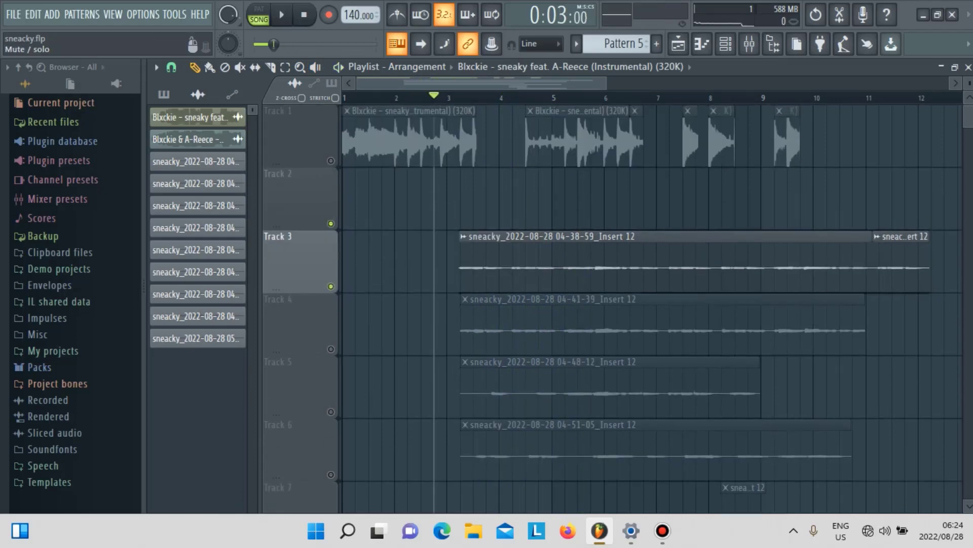
click(331, 161)
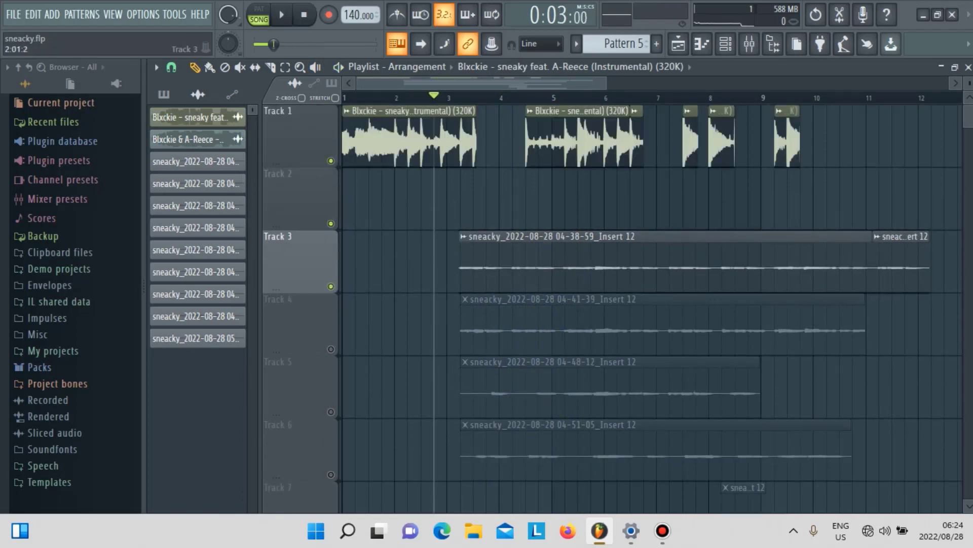
Examine the Auto-Tune EFX settings on the Lead mixer channel, including input type, key, scale and retune speed
key(F9)
click(865, 111)
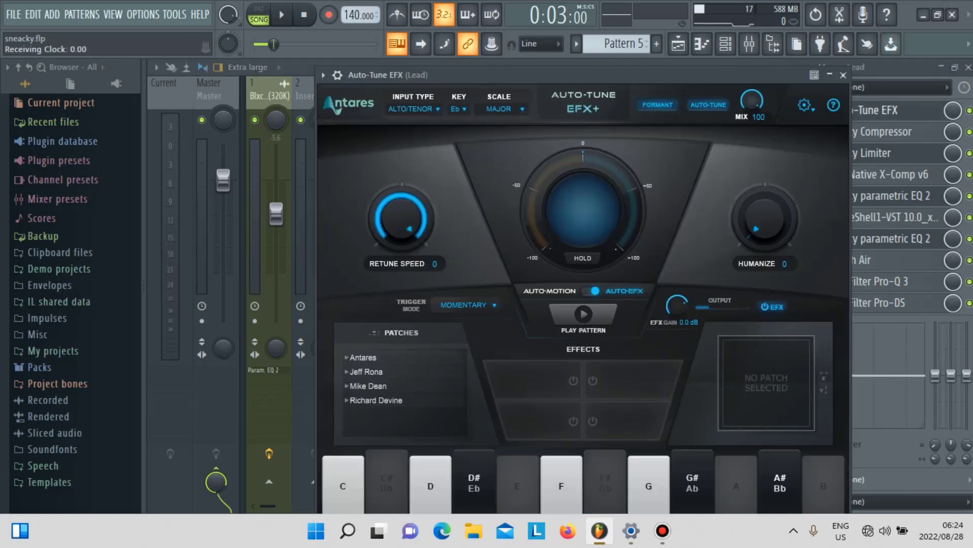
drag(710, 76, 707, 57)
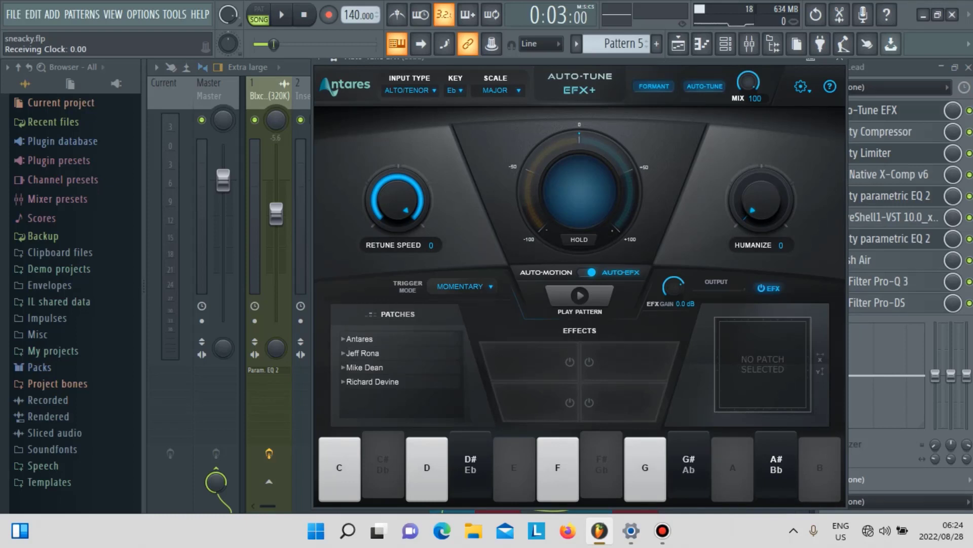
click(840, 58)
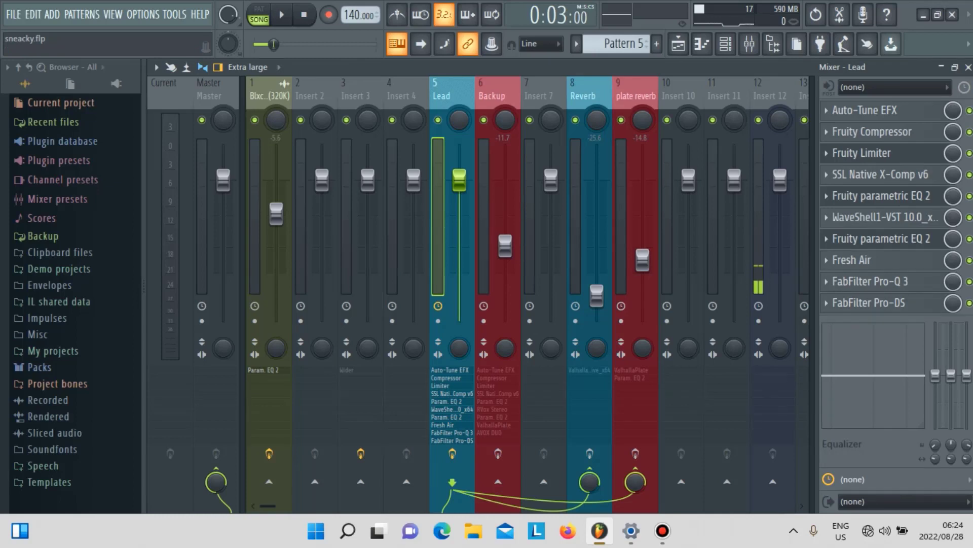
Examine the Fruity Compressor's threshold, ratio, gain, attack and release on the Lead channel
click(883, 131)
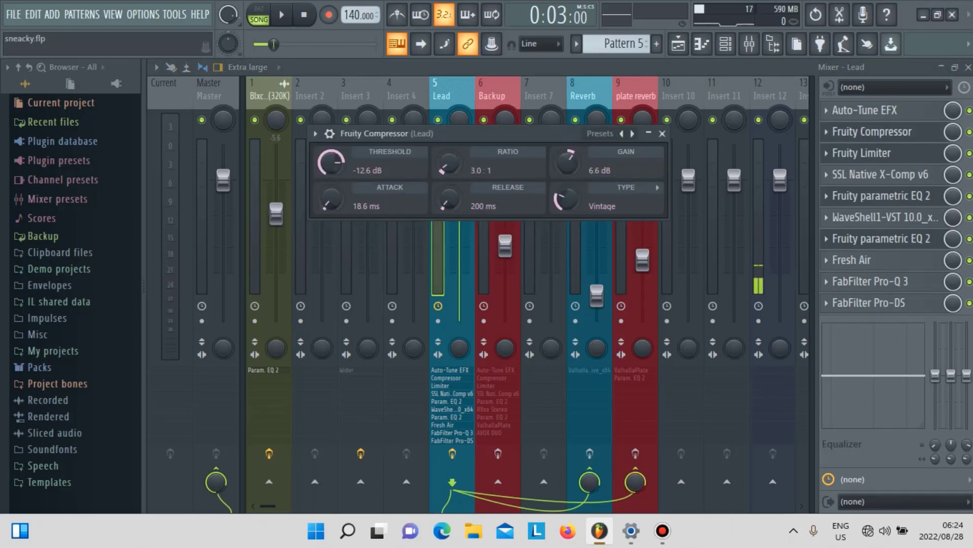
drag(477, 134, 487, 121)
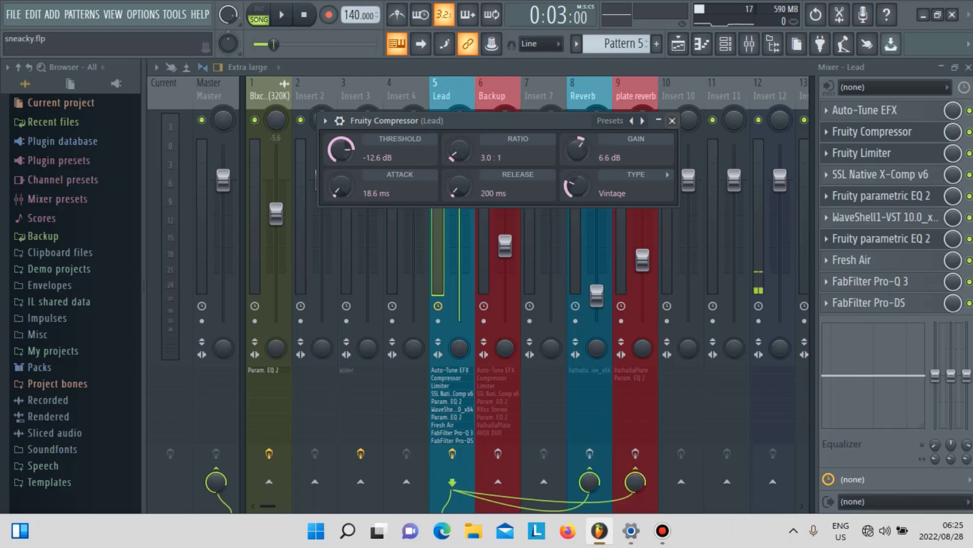
click(672, 120)
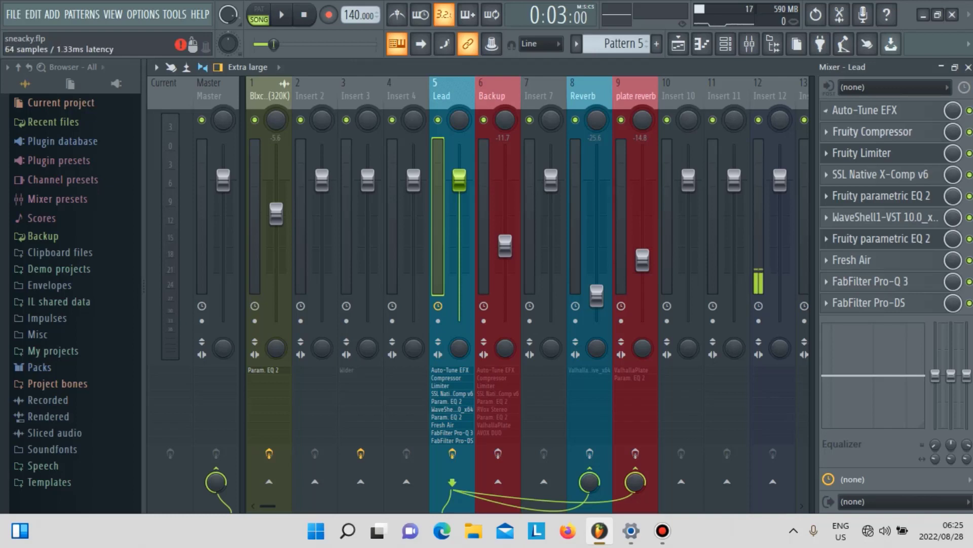
Examine the compression settings of the Fruity Limiter on the Lead channel, including its threshold and ratio
click(862, 153)
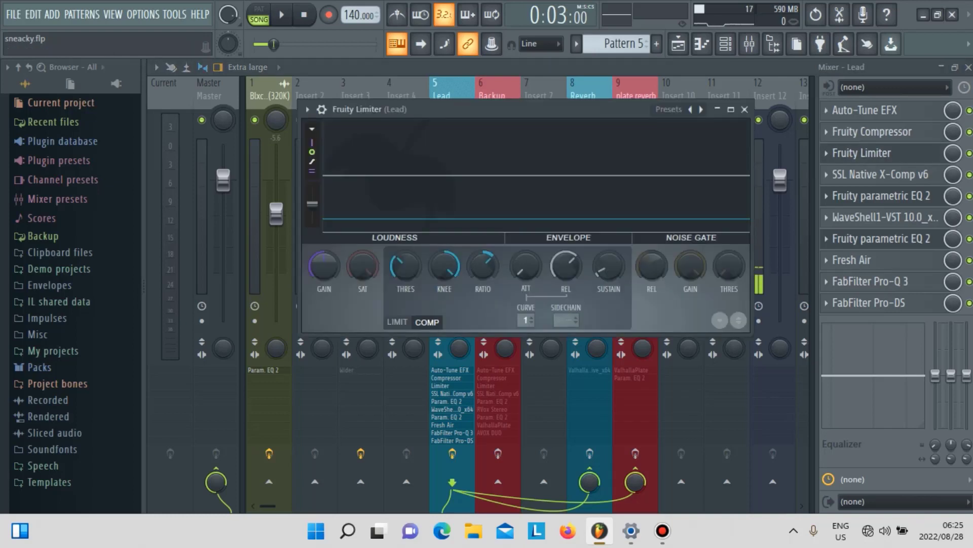
mouse_move(406, 266)
mouse_down()
mouse_move(405, 274)
mouse_move(405, 264)
mouse_up()
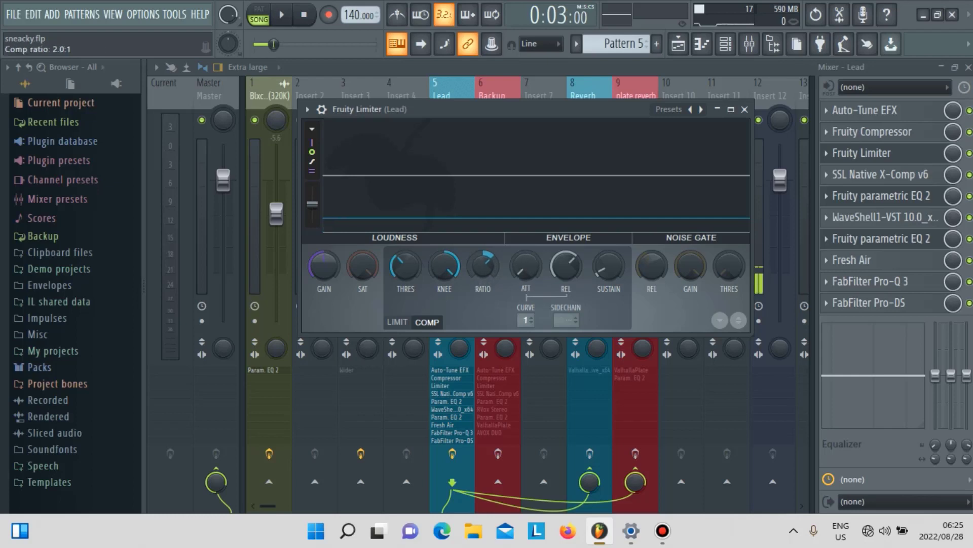
click(744, 109)
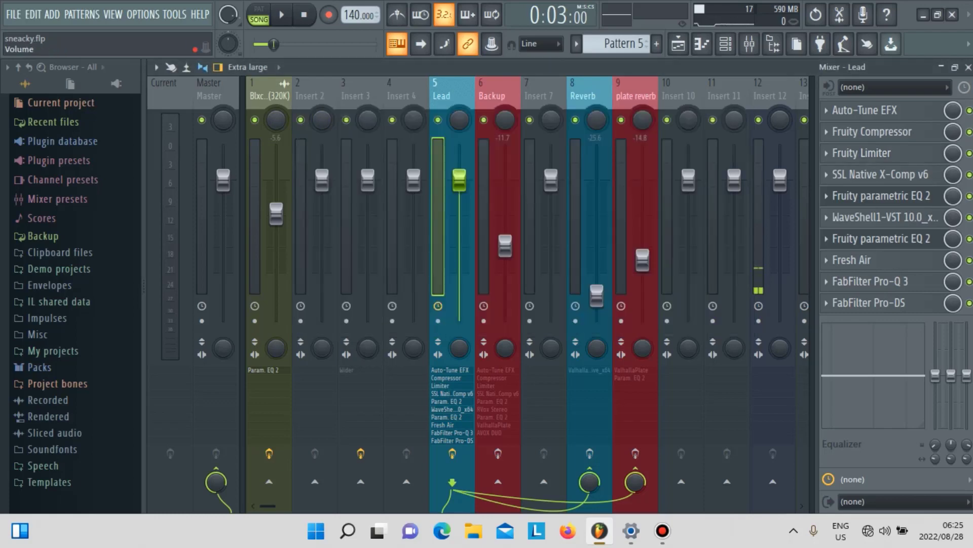
Set the threshold of the Lead channel's SSL Native X-Comp v6 to -17.0 dB
click(881, 174)
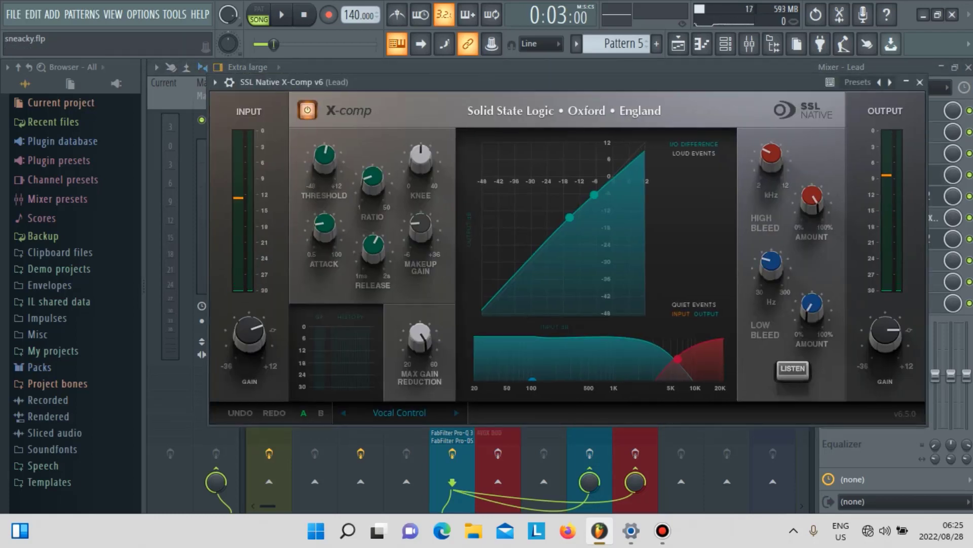
drag(378, 82, 359, 84)
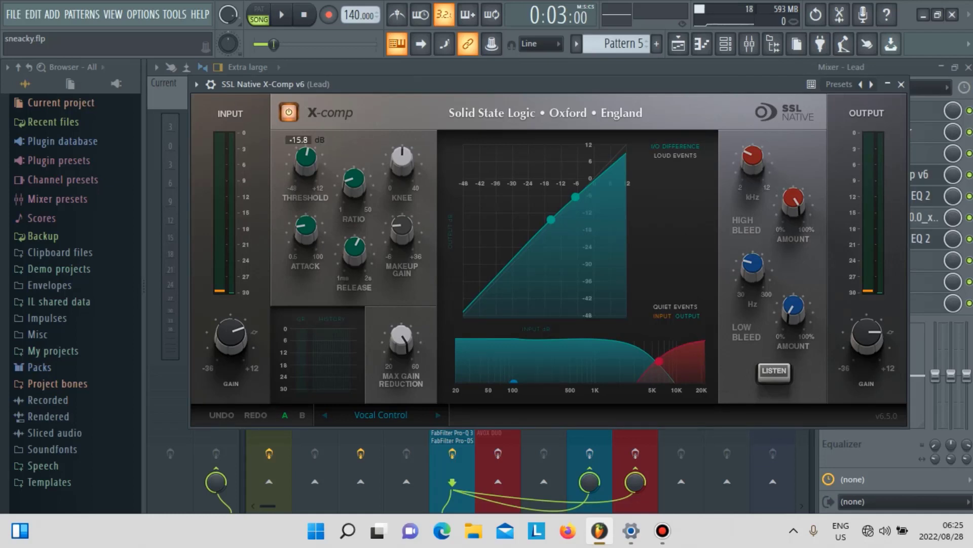
scroll(305, 157, down, 2)
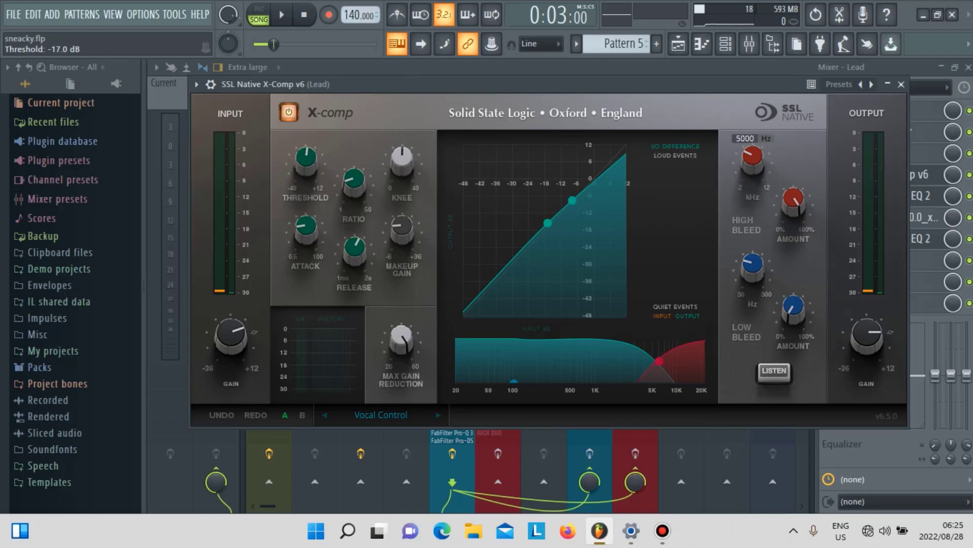
click(901, 84)
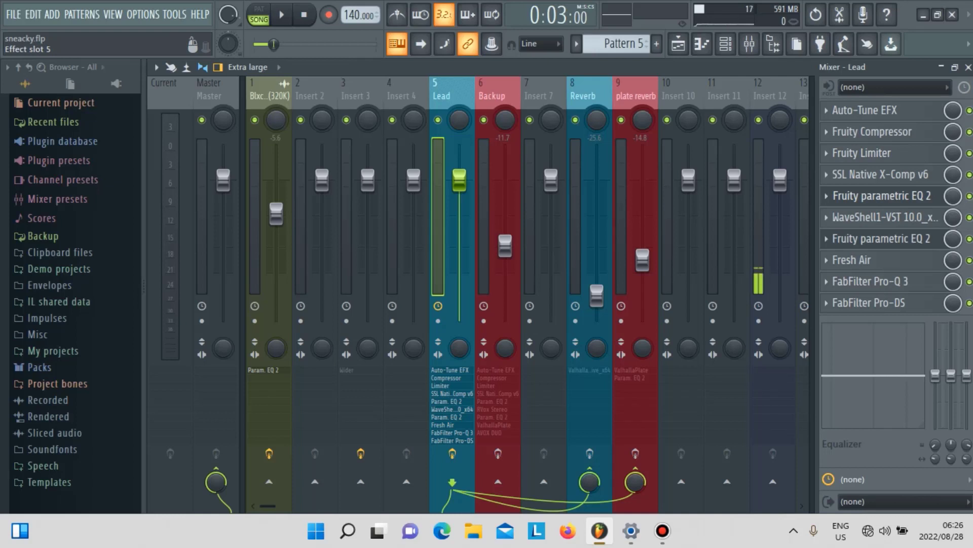
Examine both Fruity parametric EQ 2 instances and the Renaissance Vox settings on the Lead channel
click(882, 195)
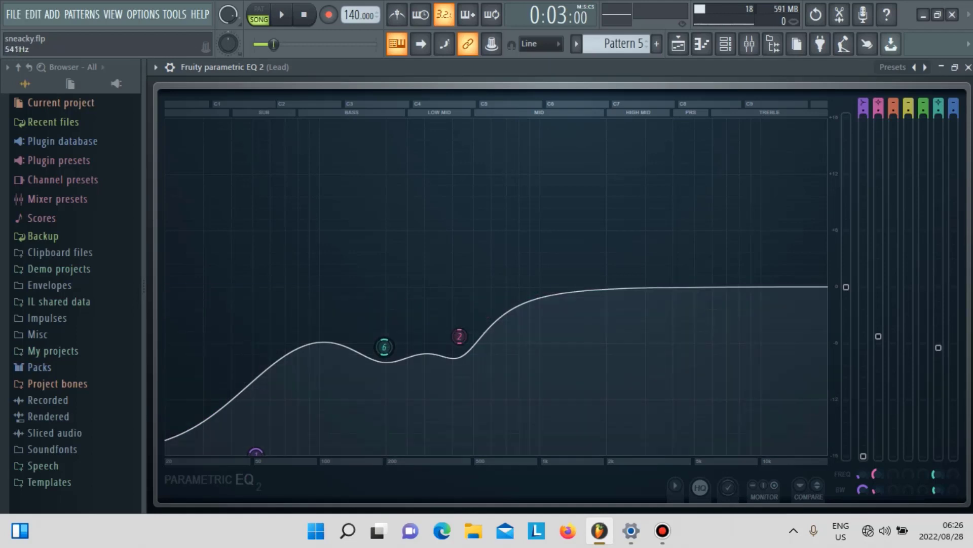
key(Escape)
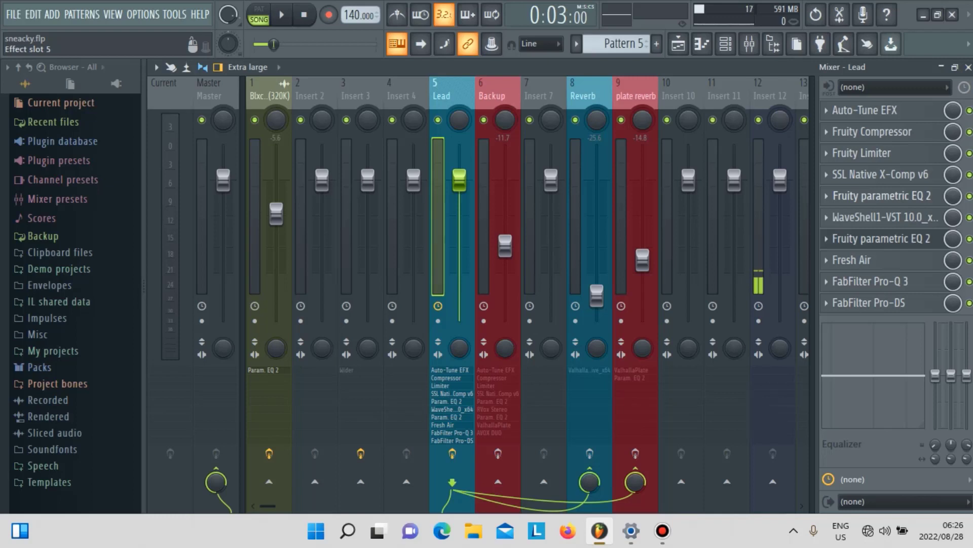
click(885, 217)
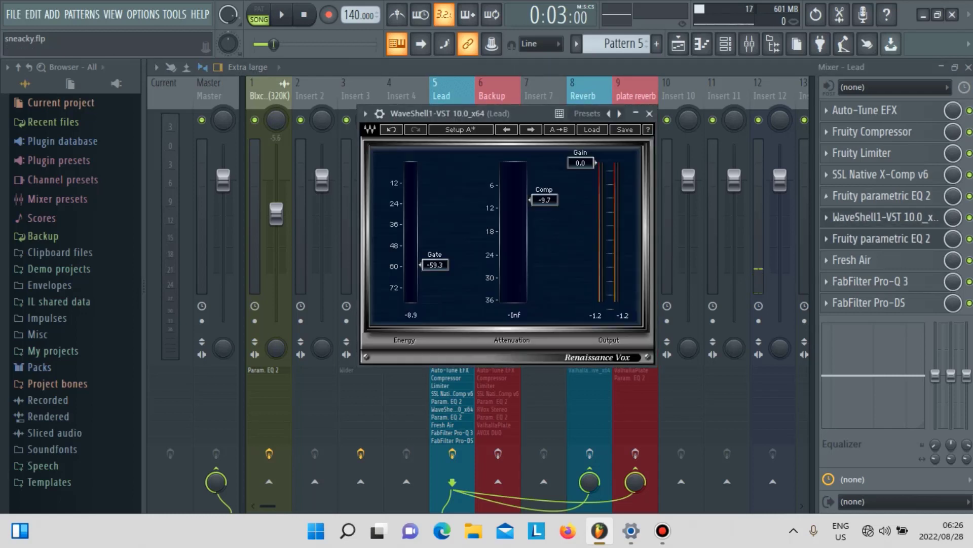
click(649, 113)
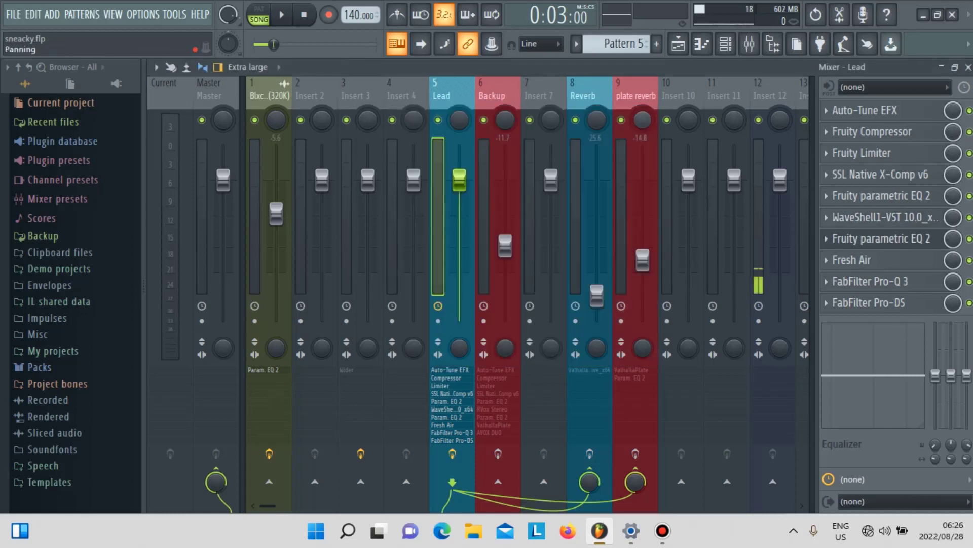
click(892, 239)
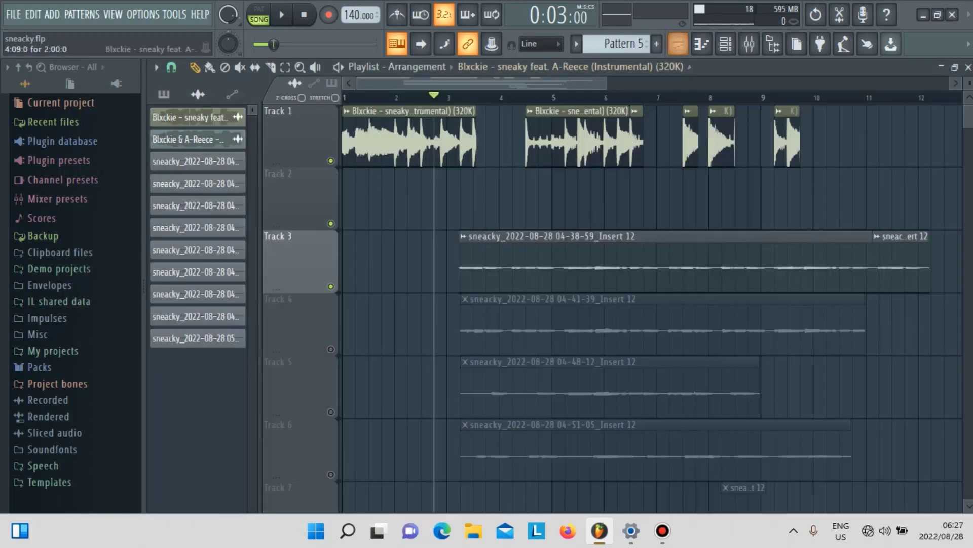
Play the Lead vocal with Fresh Air, FabFilter Pro-Q 3 and FabFilter Pro-DS bypassed in the mixer
click(678, 44)
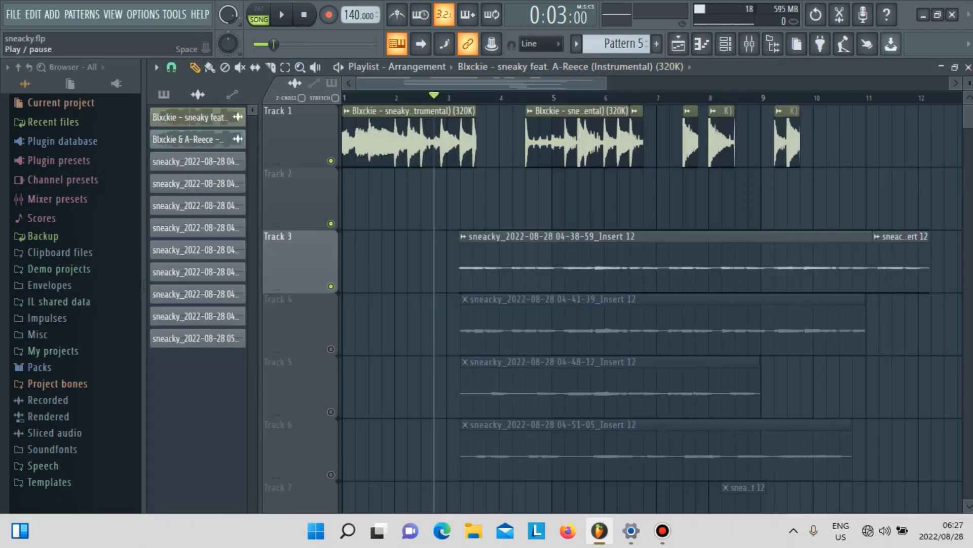
click(749, 45)
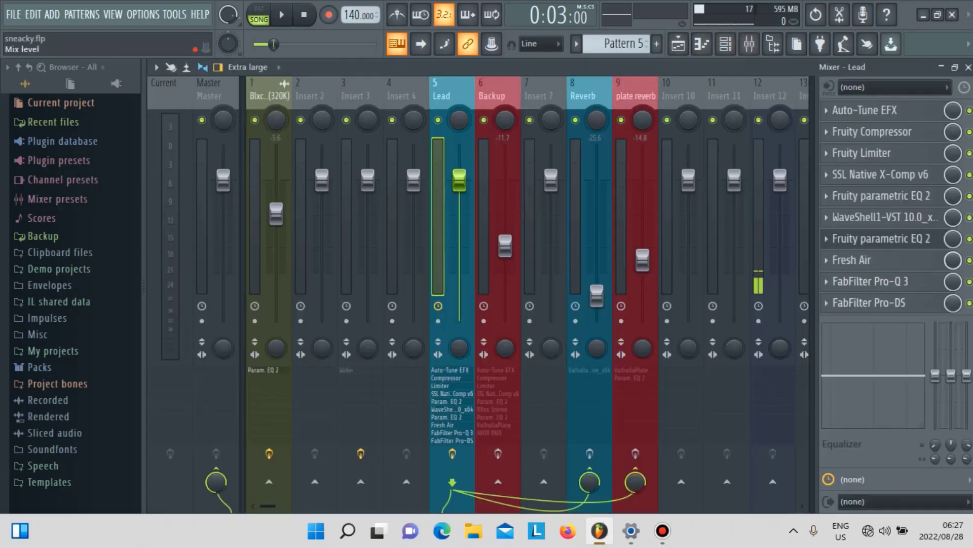
key(space)
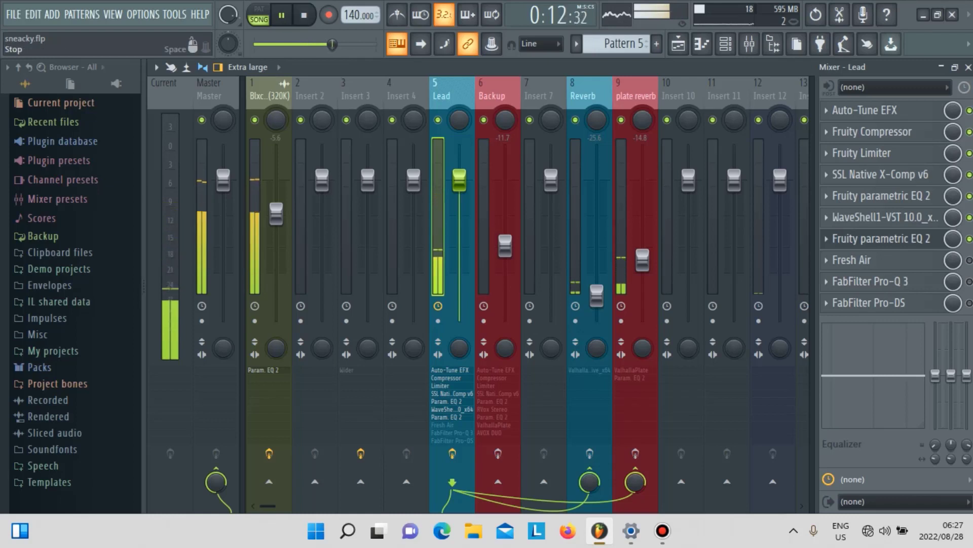
key(space)
Compare playback of the Lead vocal with both Fruity parametric EQ 2 instances bypassed and re-enabled
click(969, 239)
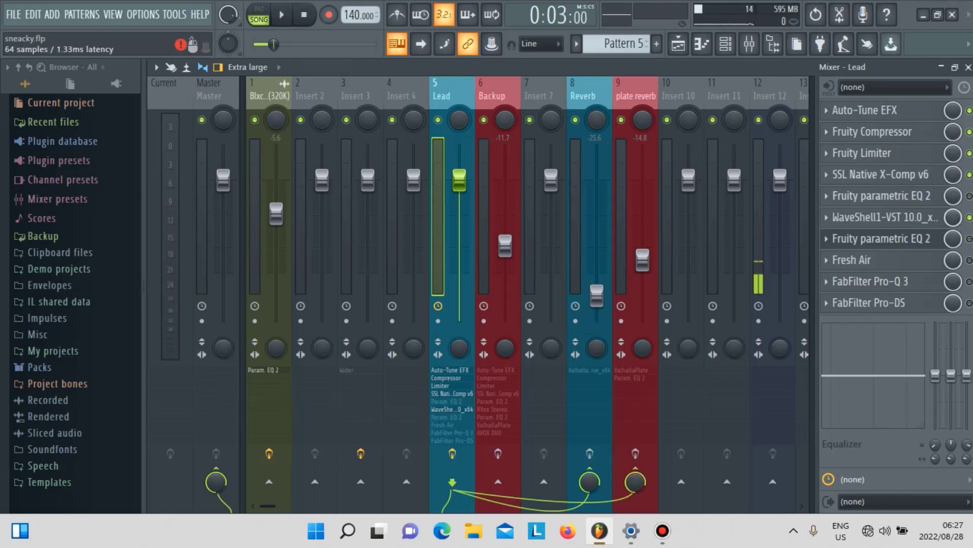
click(969, 195)
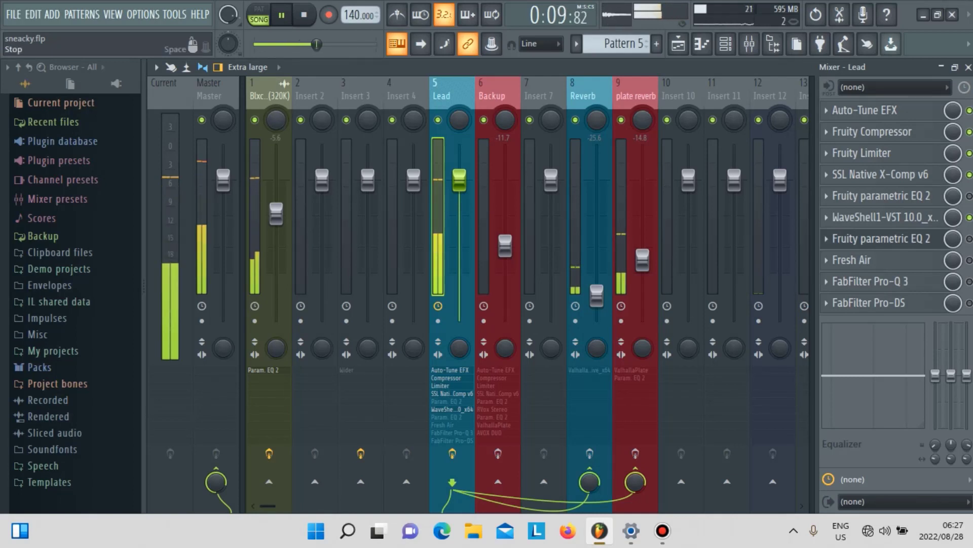
key(space)
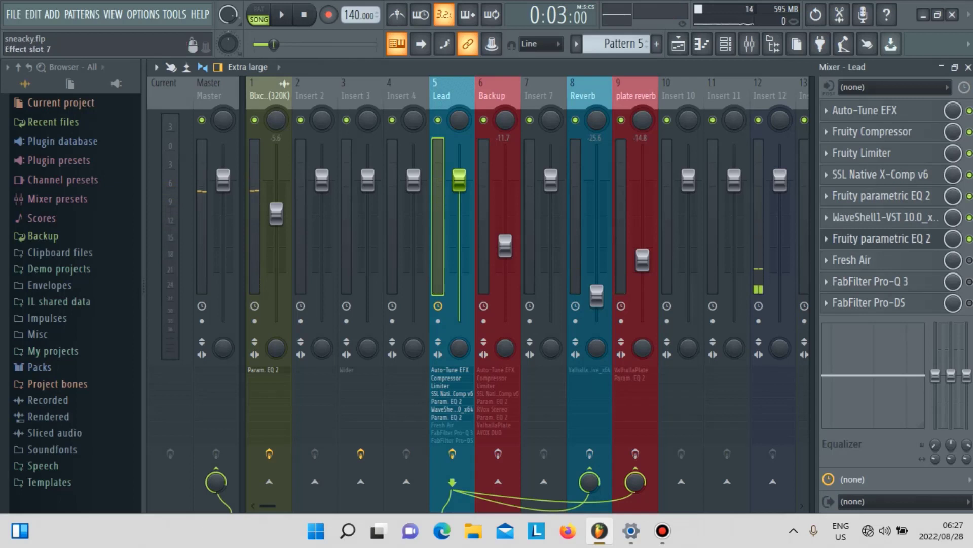
key(space)
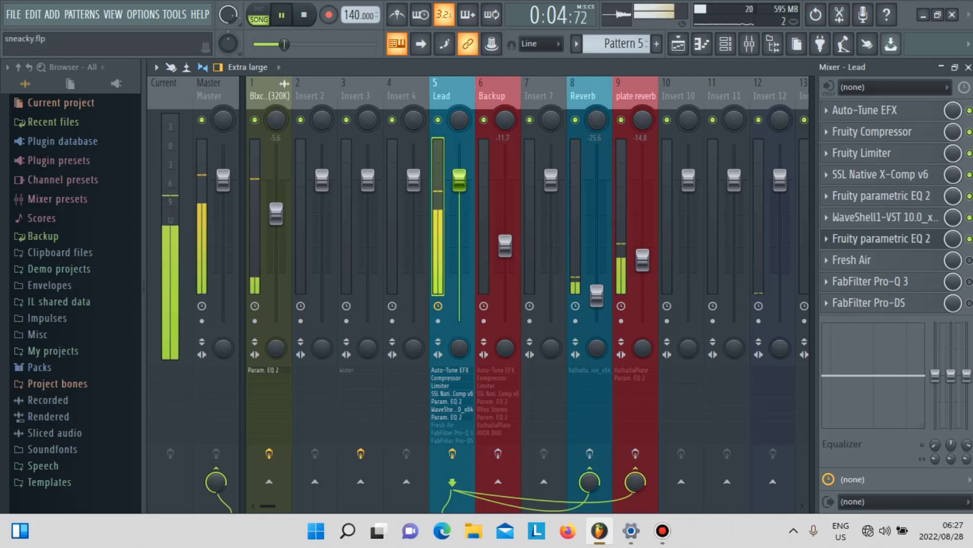
key(space)
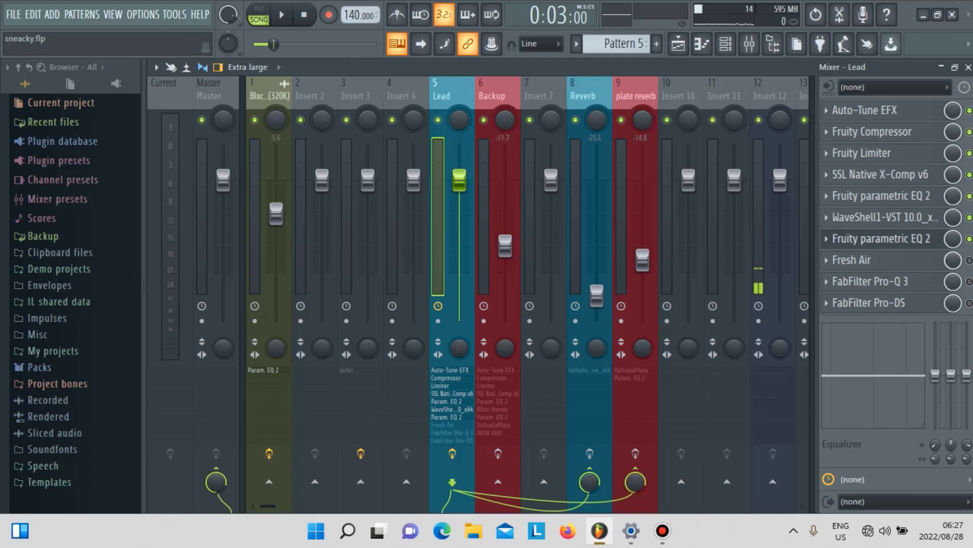
Enable Fresh Air on the Lead channel, check its Mid Air and High Air amounts, and play the vocal through it
click(852, 260)
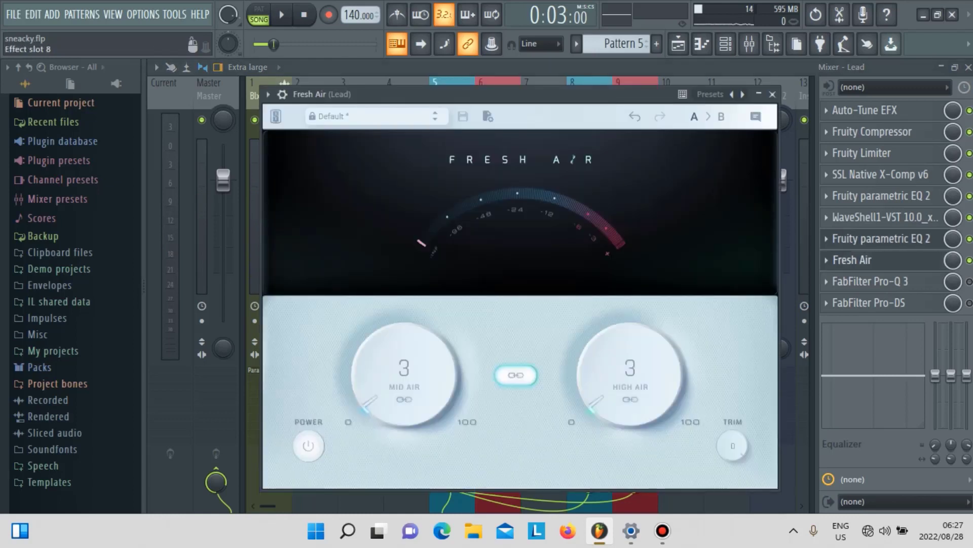
drag(558, 95, 573, 86)
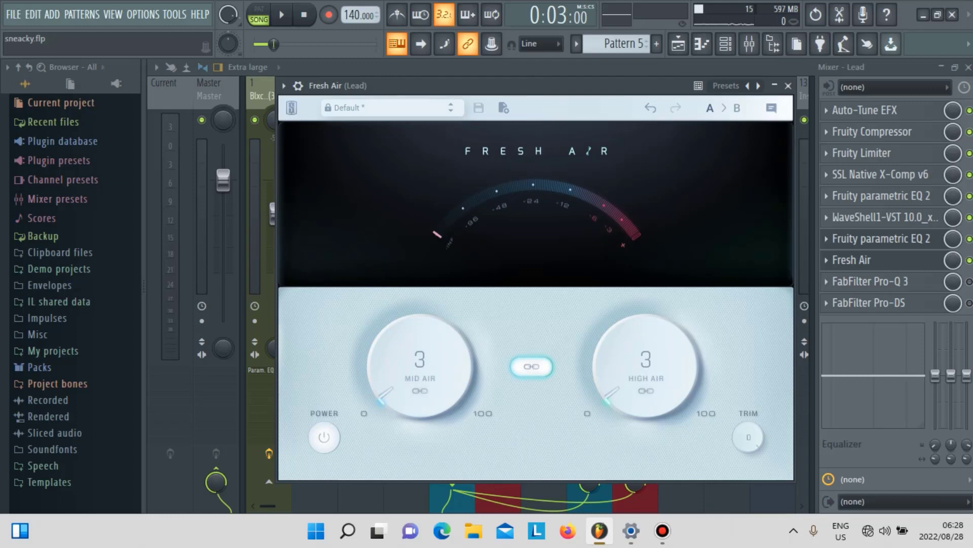
click(788, 86)
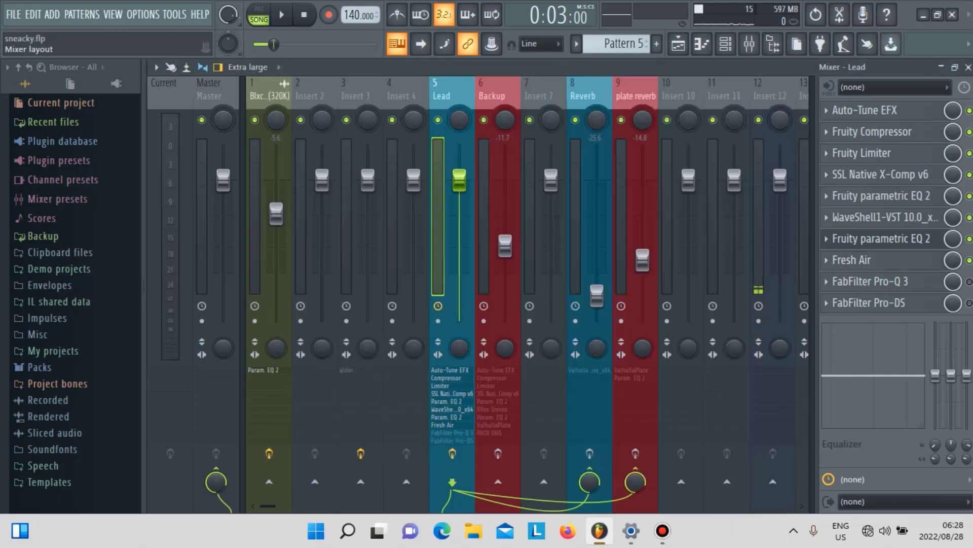
click(281, 15)
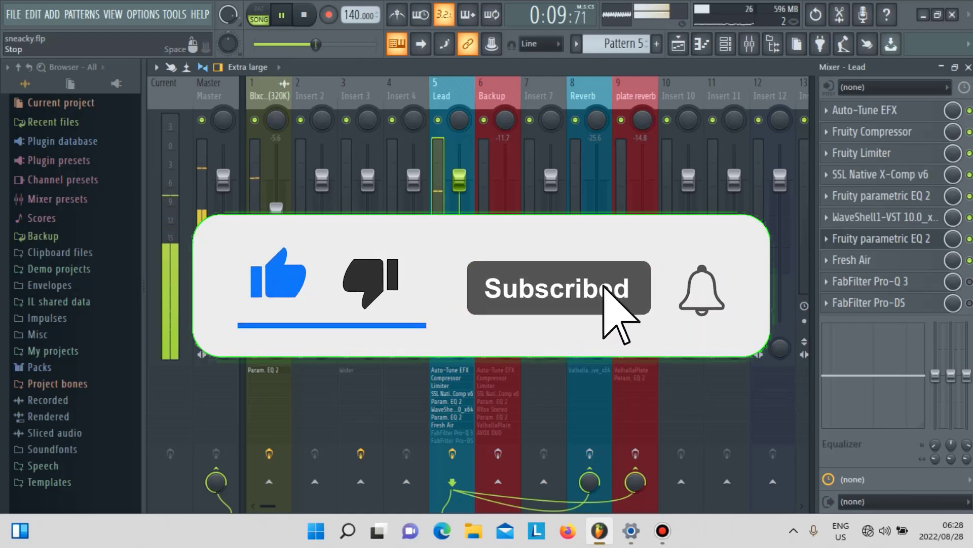
key(space)
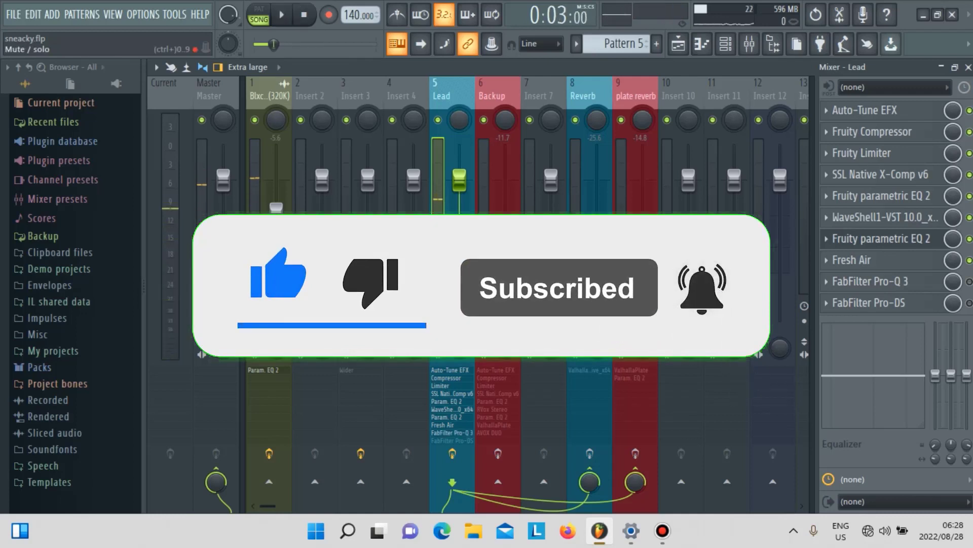
Enable FabFilter Pro-Q 3 on the Lead channel, audition band 5 boosted to +30 dB, and set its gain to -1.90 dB
click(882, 281)
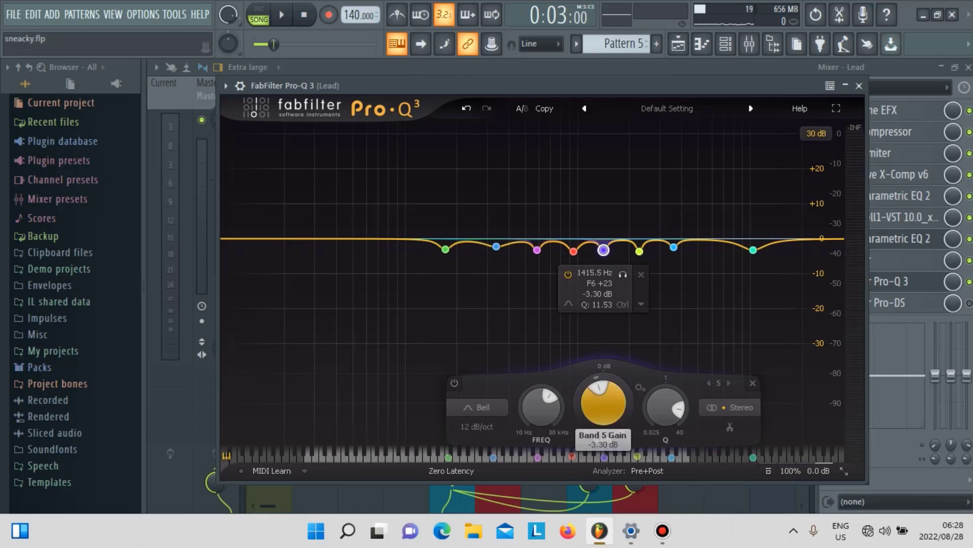
drag(603, 403, 603, 352)
key(space)
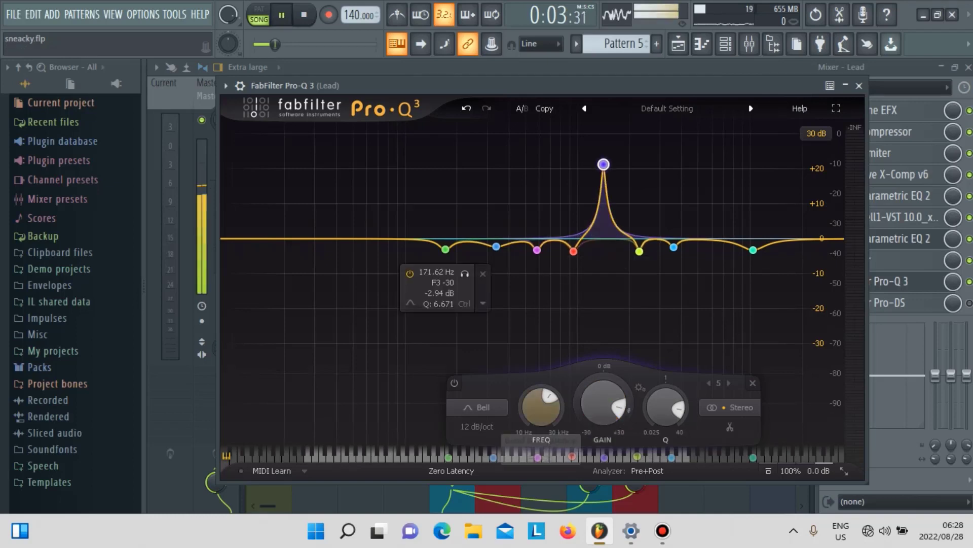
drag(604, 403, 603, 375)
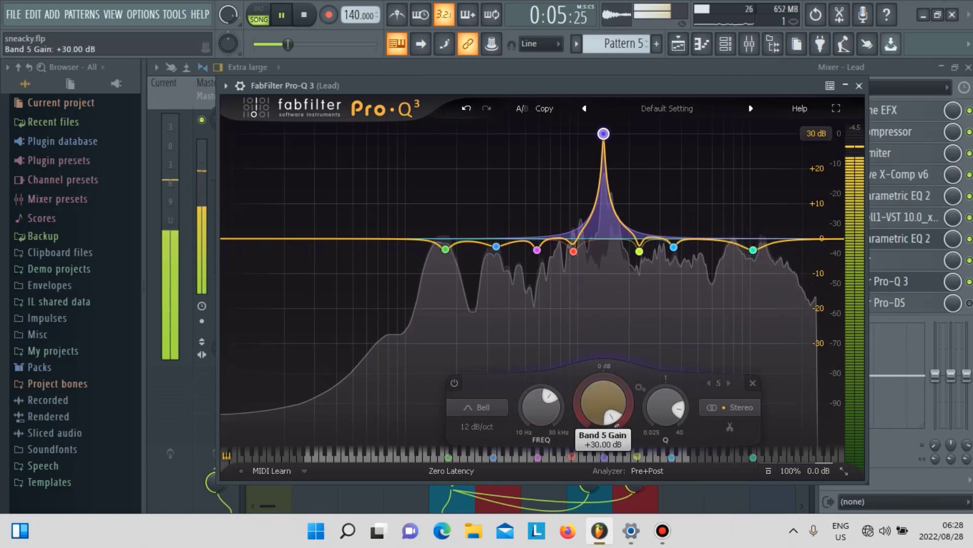
key(space)
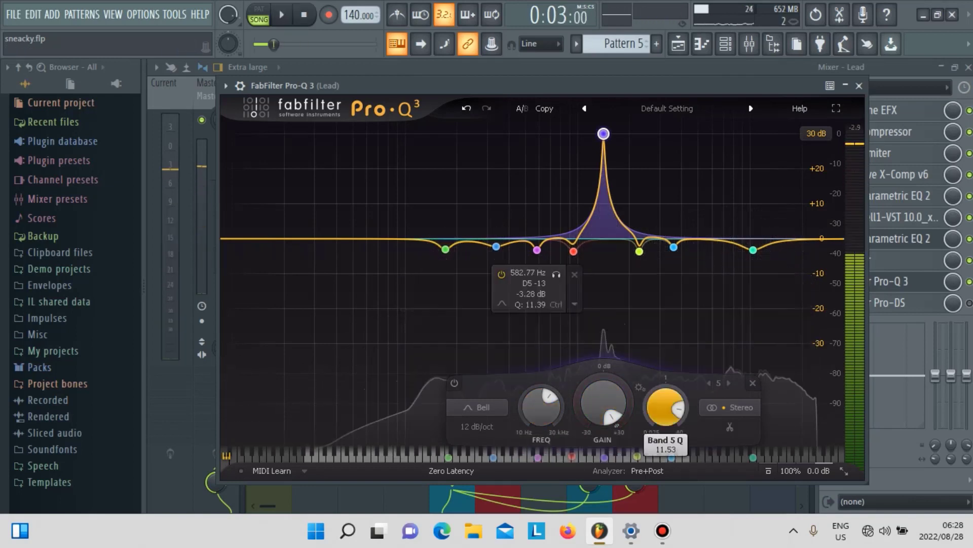
mouse_move(604, 404)
mouse_down()
mouse_move(604, 446)
mouse_move(603, 410)
mouse_up()
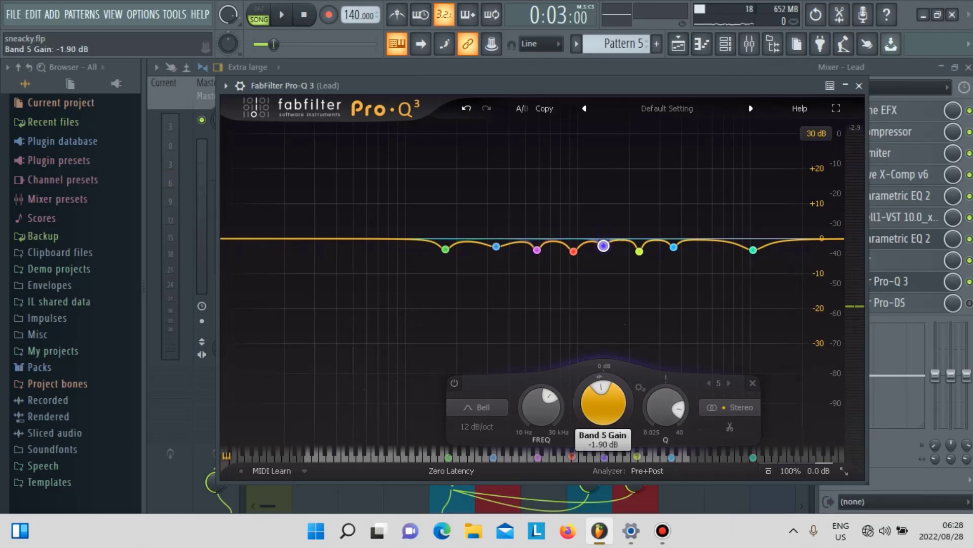
Audition the 836 Hz band 4 of Lead's Fruity parametric EQ 2 at 18 dB and set its gain to -2.2 dB
click(895, 238)
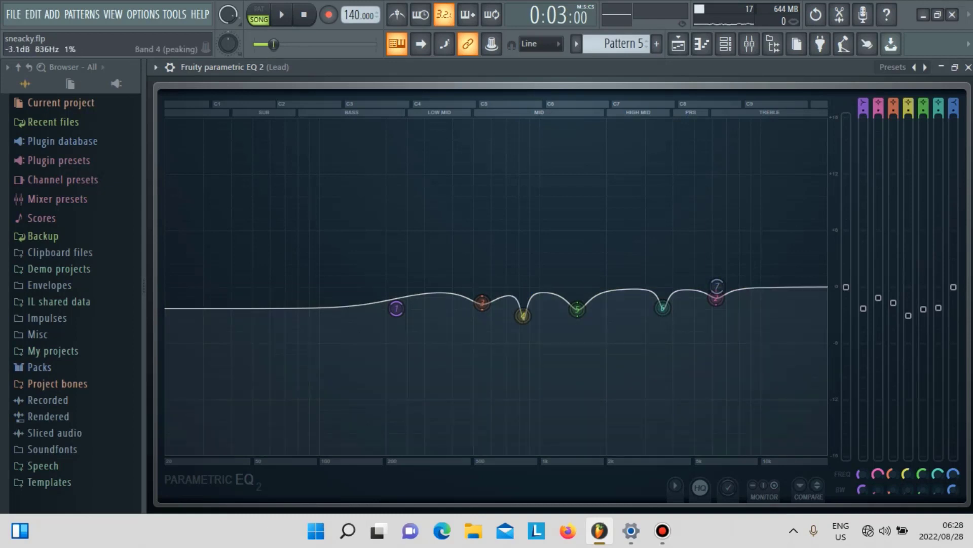
drag(523, 316, 523, 120)
key(space)
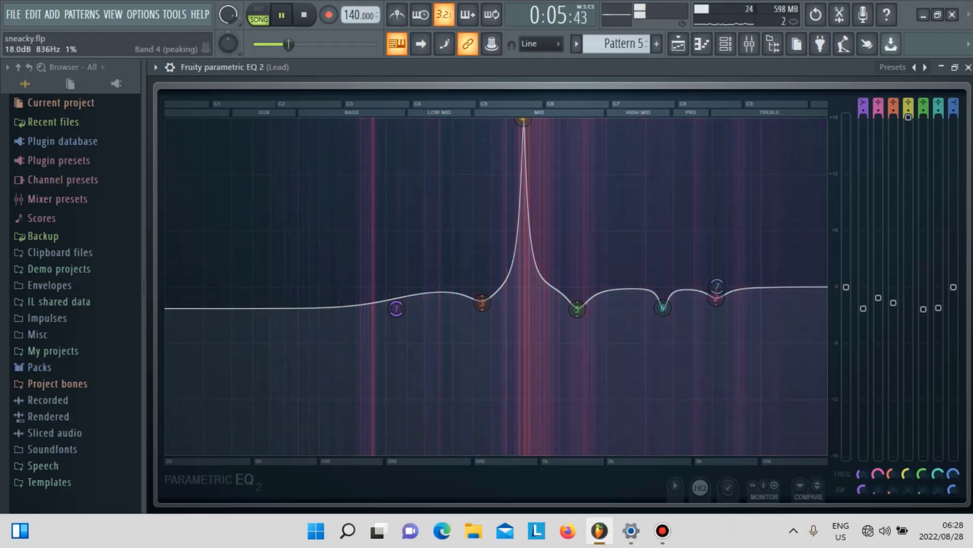
key(space)
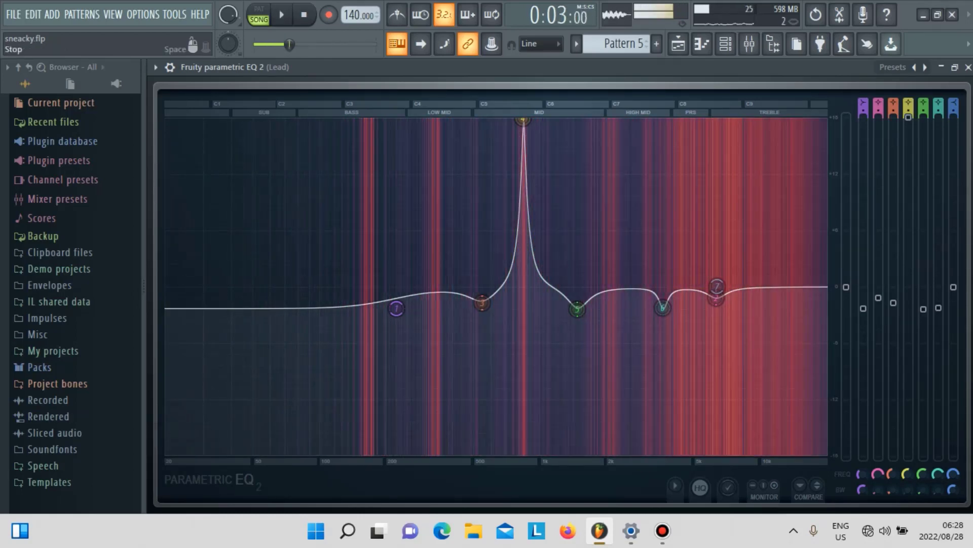
drag(523, 120, 523, 308)
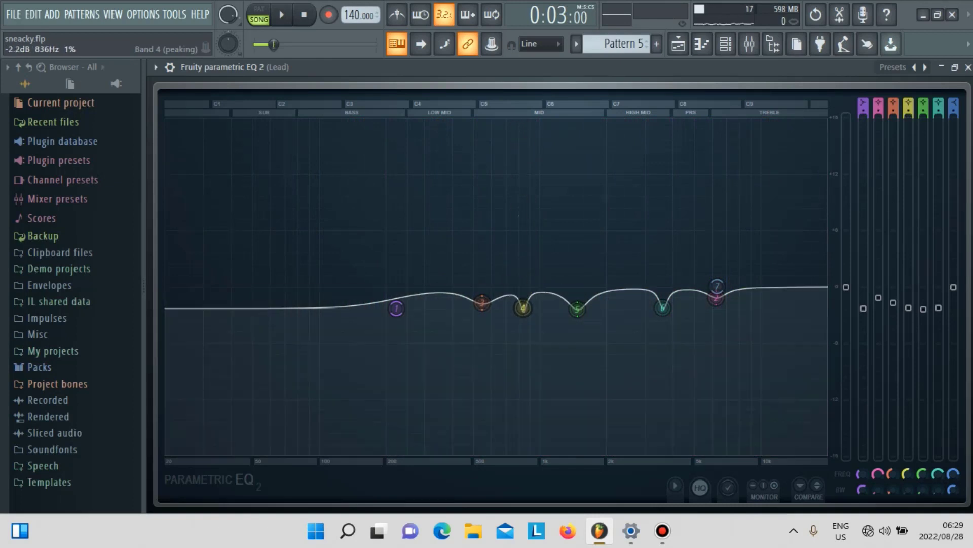
Enable FabFilter Pro-DS on the Lead channel, check its settings, and play the vocal through it
click(749, 44)
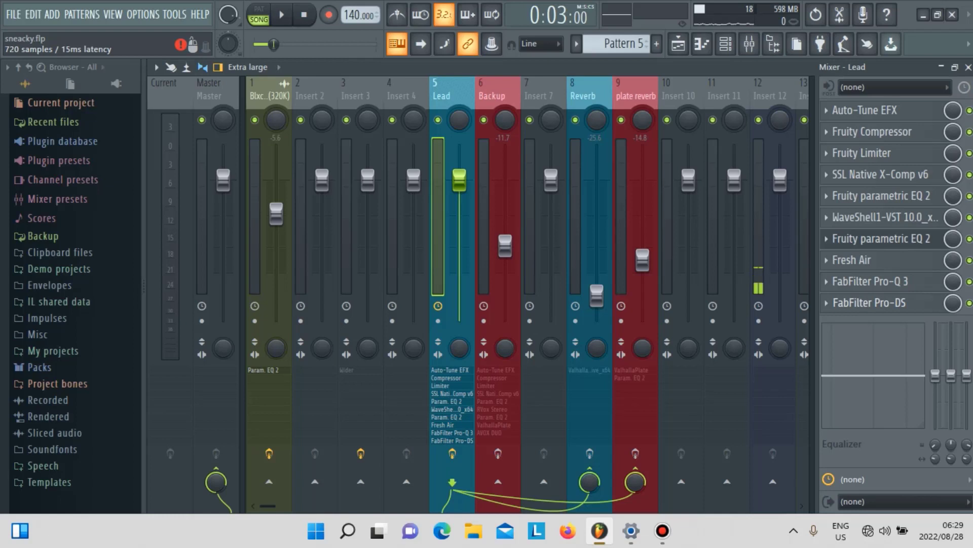
click(869, 303)
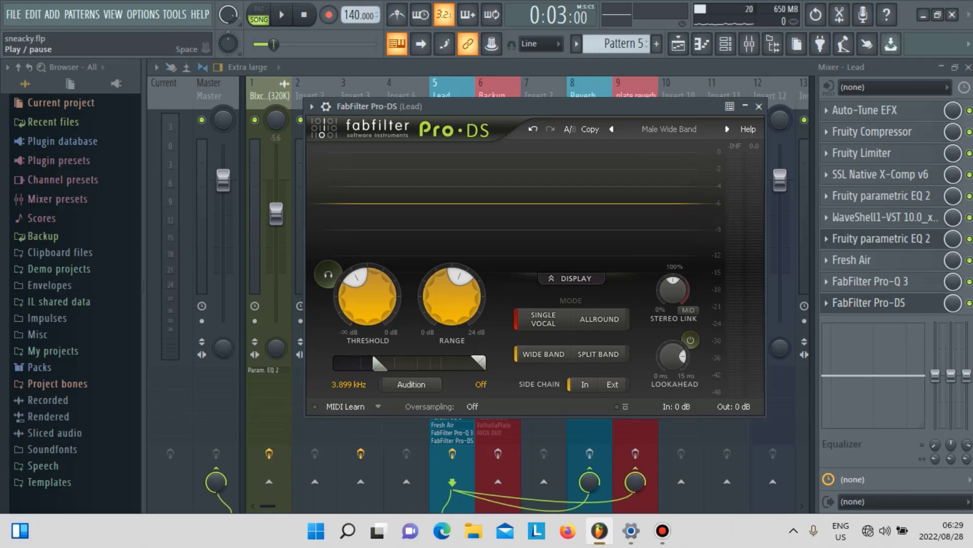
key(space)
key(space)
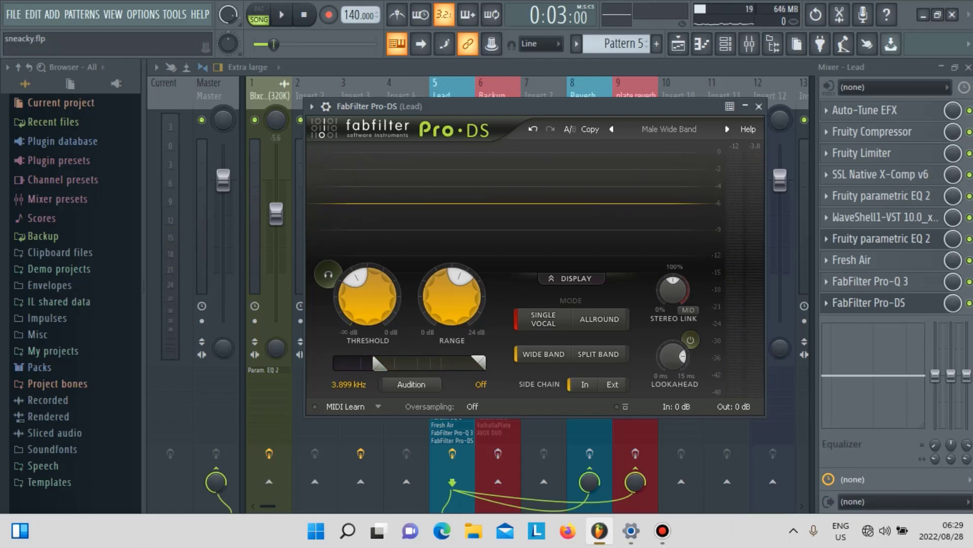
click(759, 106)
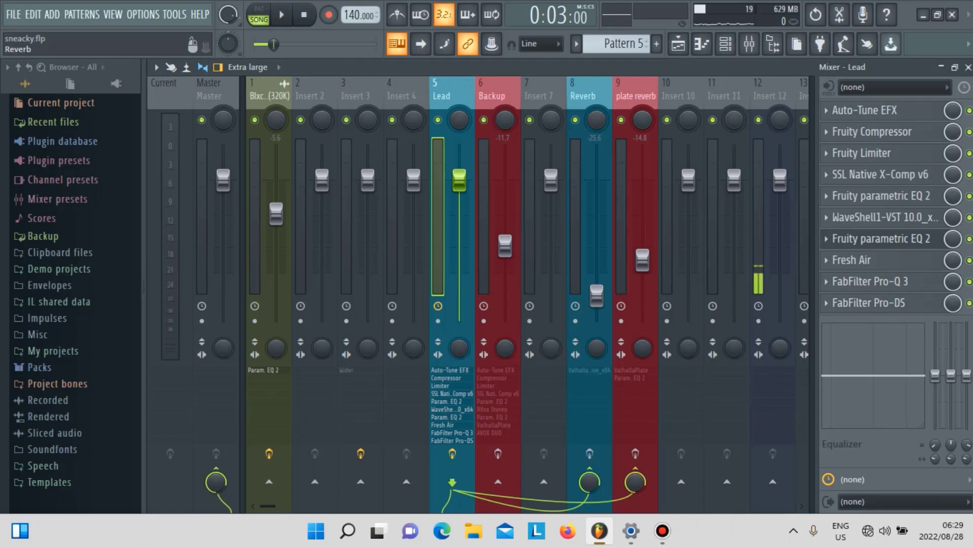
Inspect the Reverb and plate reverb channels, enable the Reverb channel's effects, and check the ValhallaSupermassive settings
click(590, 405)
click(635, 405)
click(590, 405)
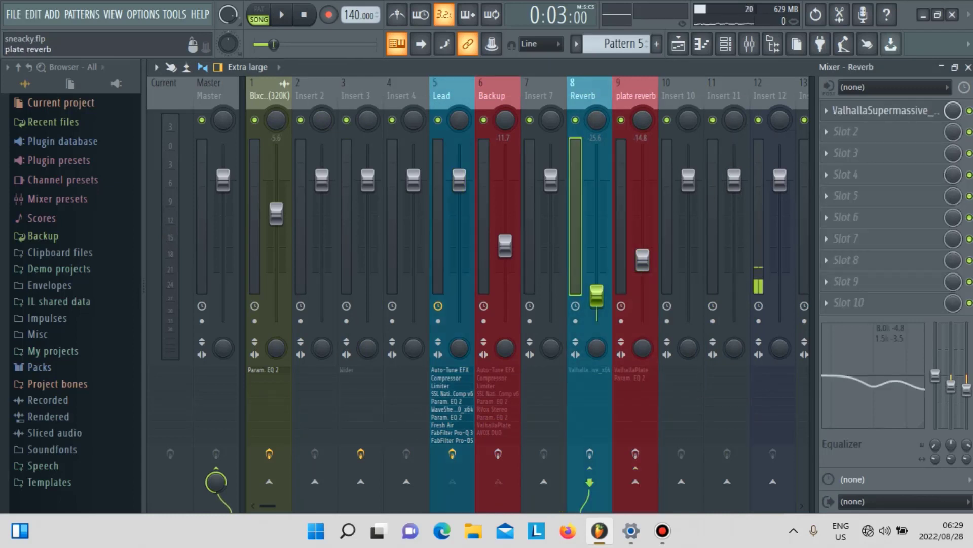
click(634, 405)
click(590, 406)
click(635, 405)
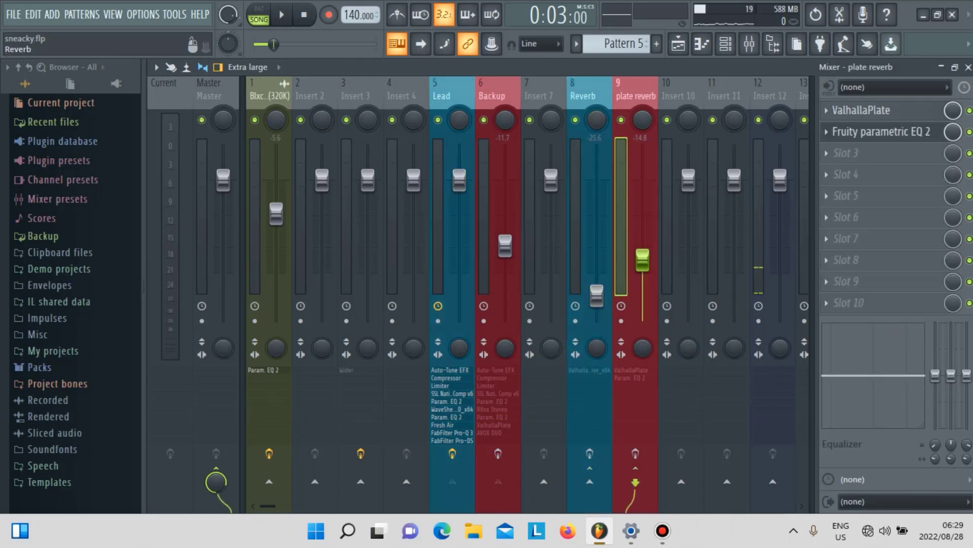
click(590, 405)
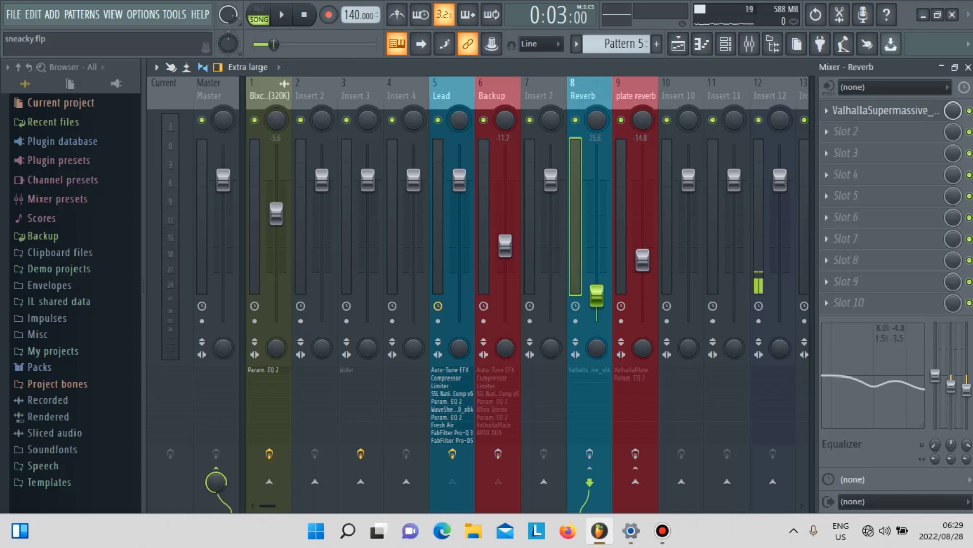
click(589, 453)
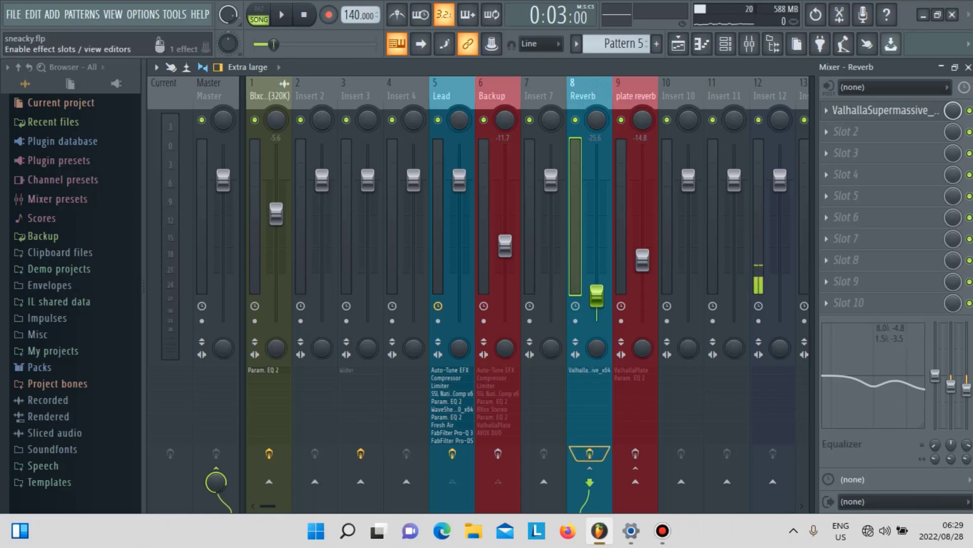
click(882, 110)
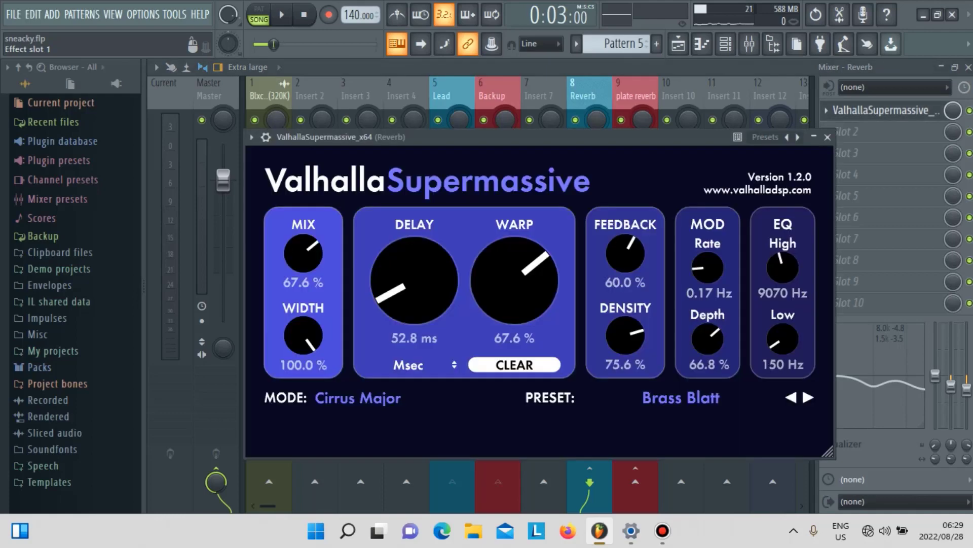
click(828, 137)
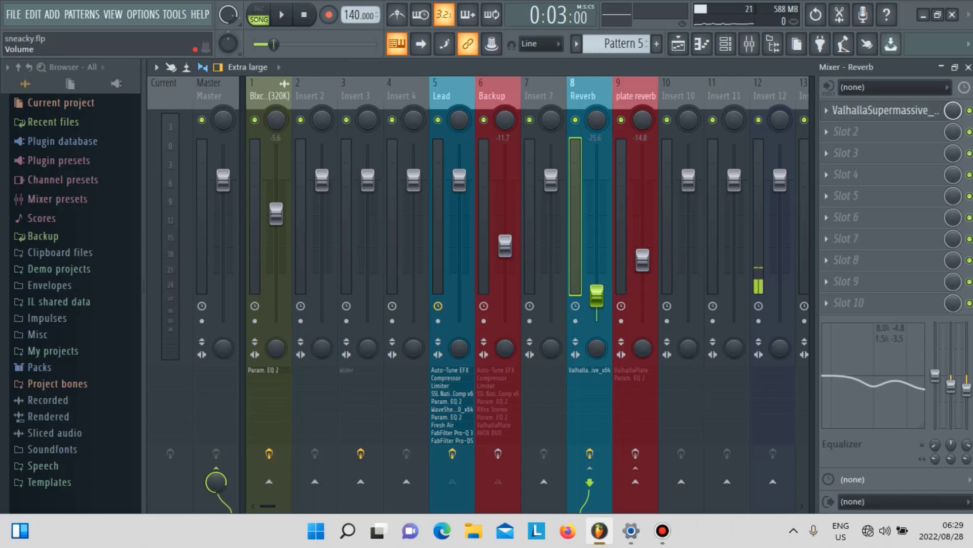
Play the vocal with the Reverb channel's fader raised above 0 dB
key(space)
drag(597, 171, 596, 165)
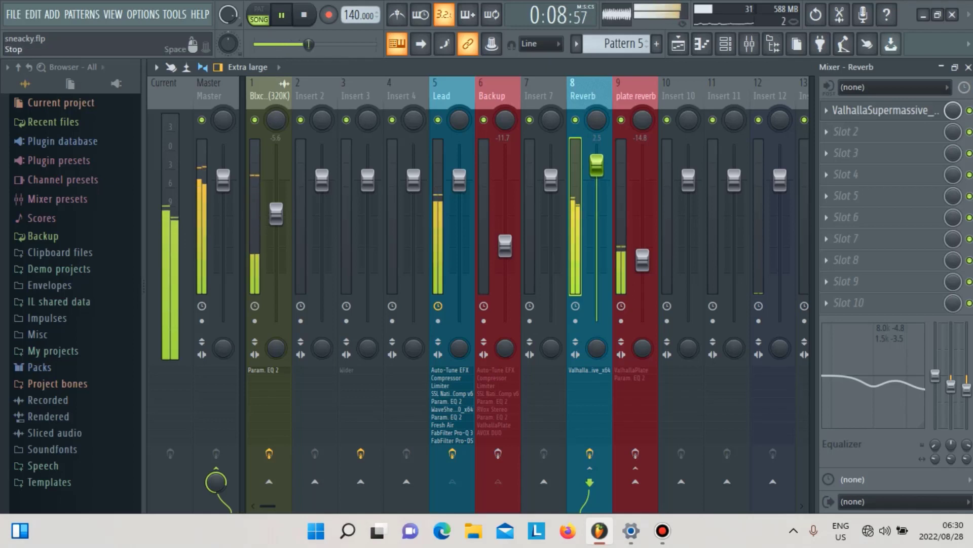
click(304, 15)
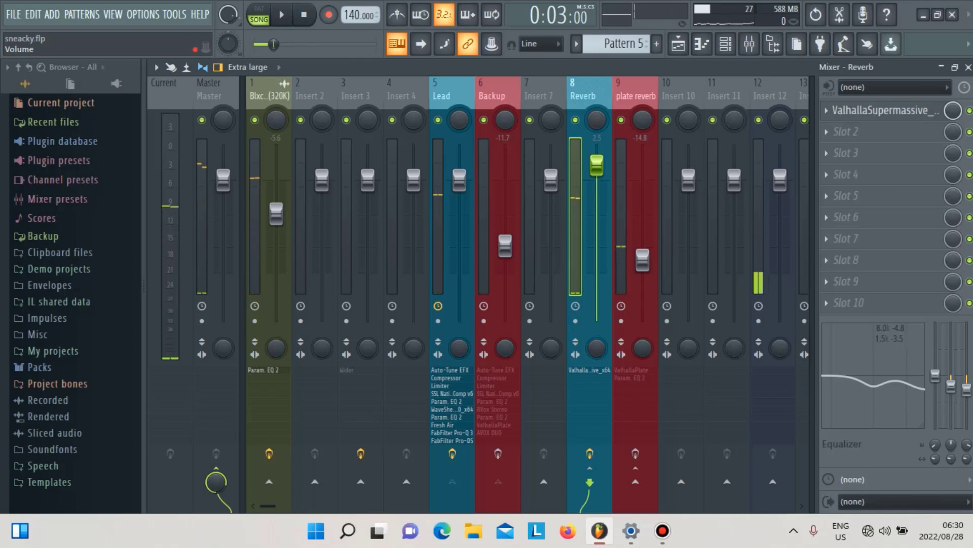
Set the Reverb channel's volume to -21.7 dB and play the vocal briefly
drag(597, 165, 596, 260)
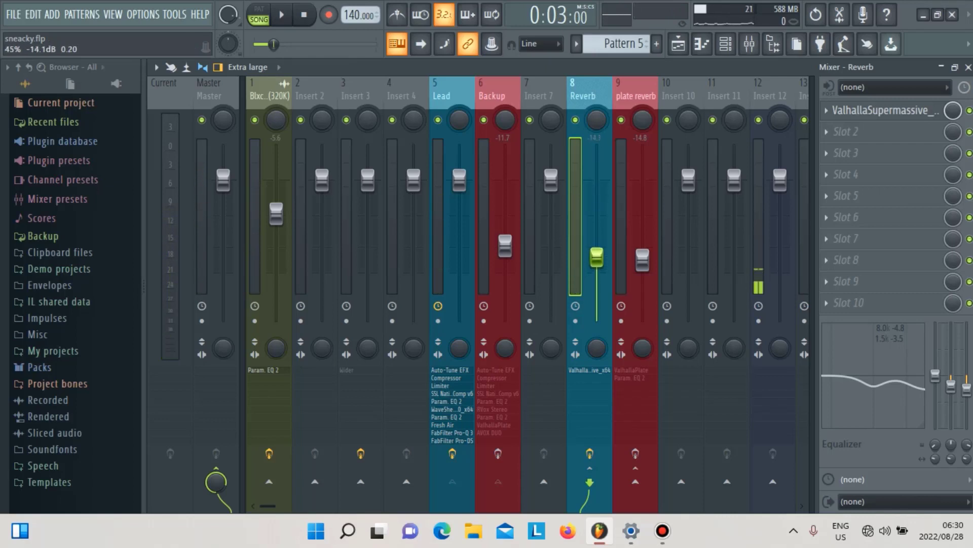
drag(597, 260, 597, 270)
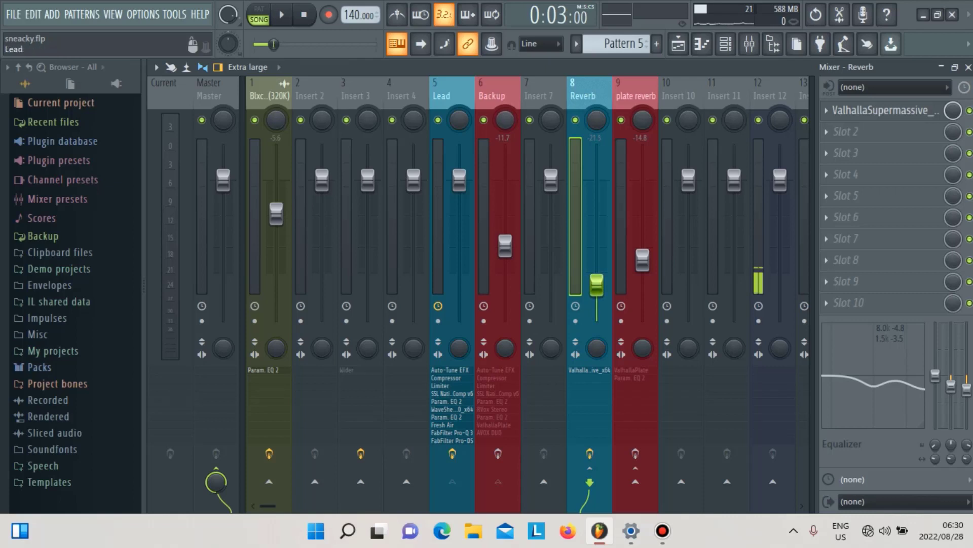
drag(597, 285, 597, 286)
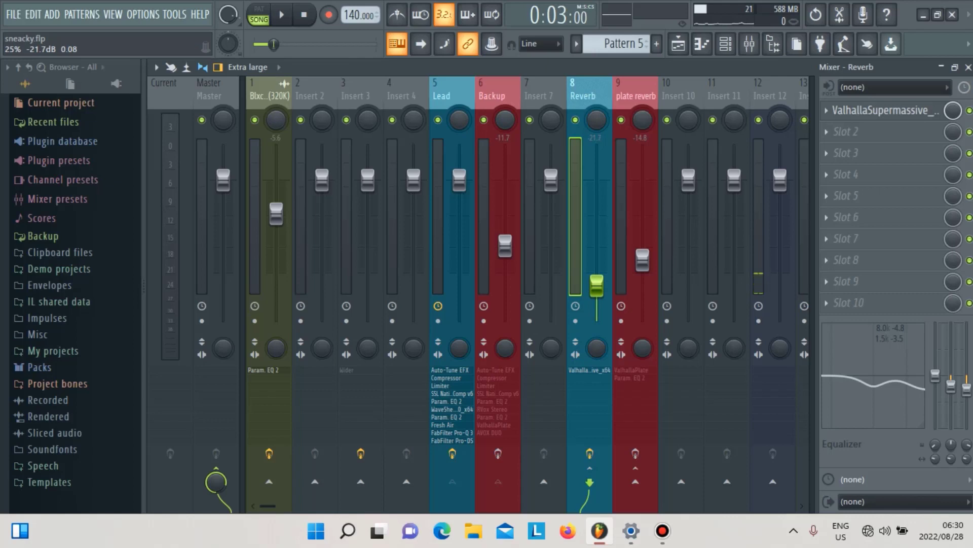
click(281, 15)
click(305, 15)
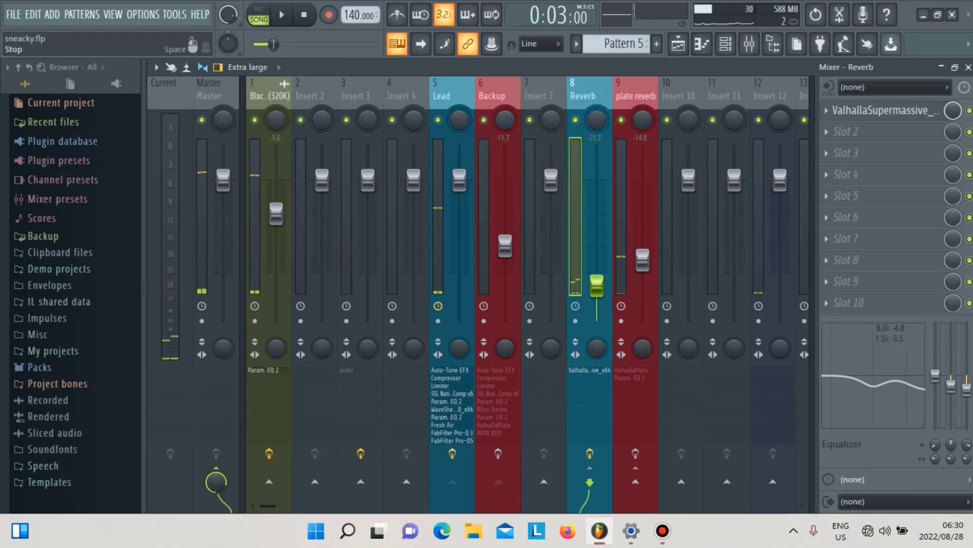
Enable the plate reverb channel's effects, raise its fader level with the Lead fader, and check the ValhallaPlate settings
drag(642, 259, 643, 180)
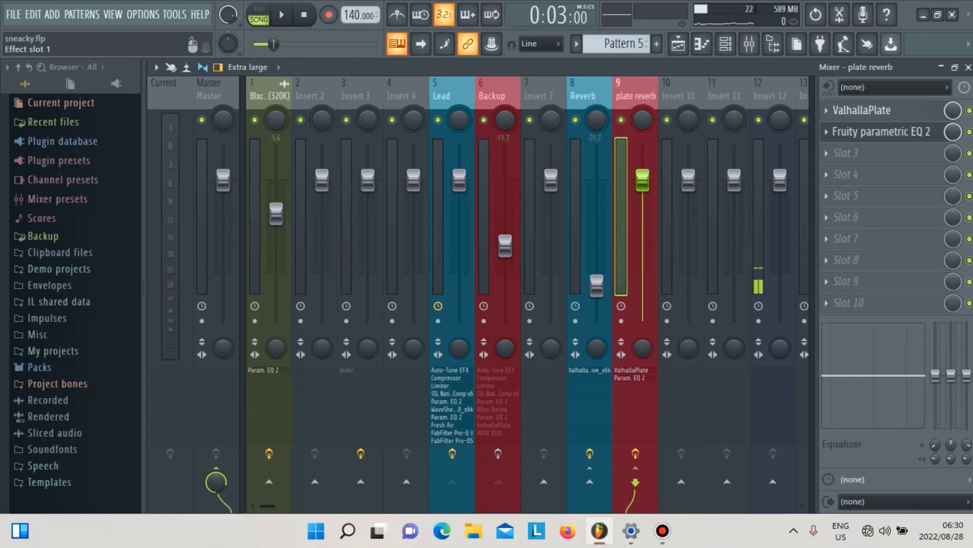
click(862, 110)
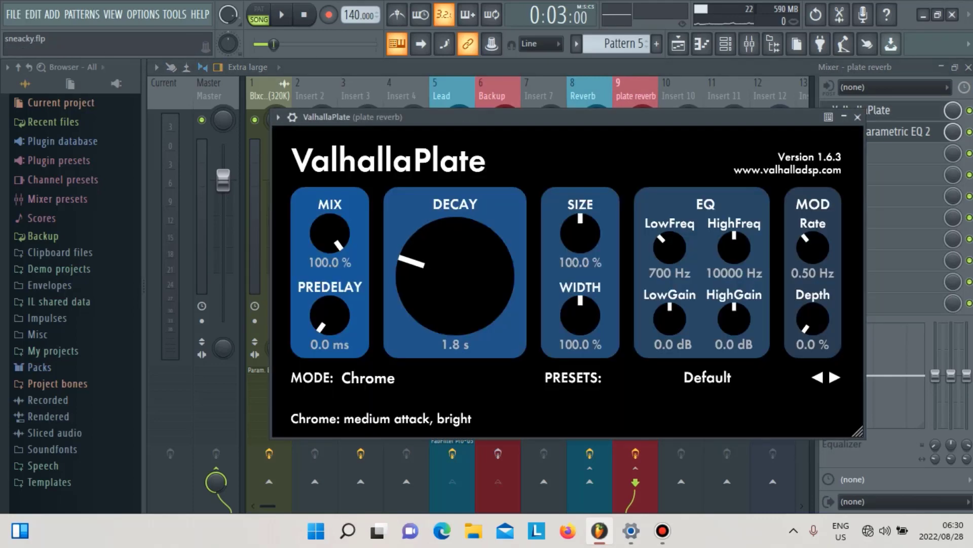
click(857, 117)
Raise the plate reverb channel's fader to its maximum and play the vocal to hear the exaggerated reverb
drag(643, 180, 642, 145)
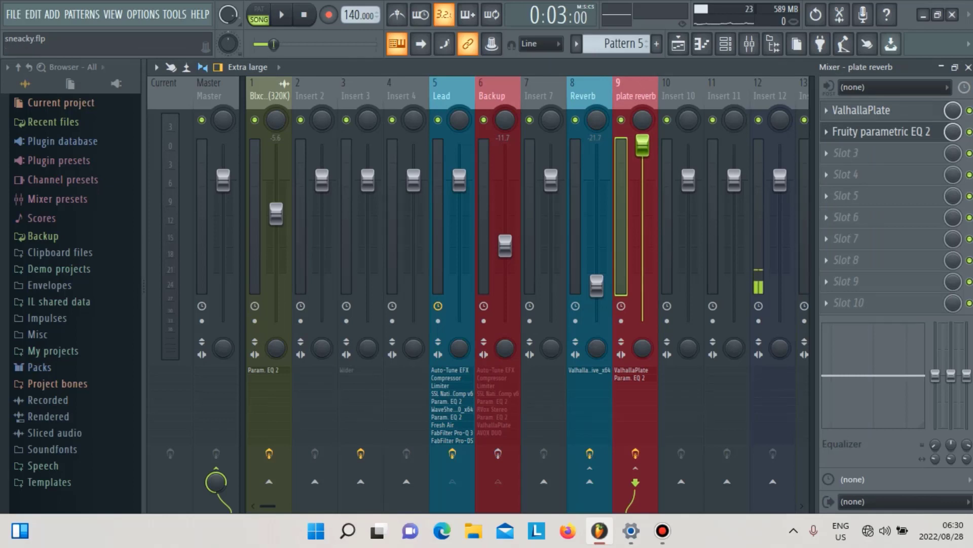
key(space)
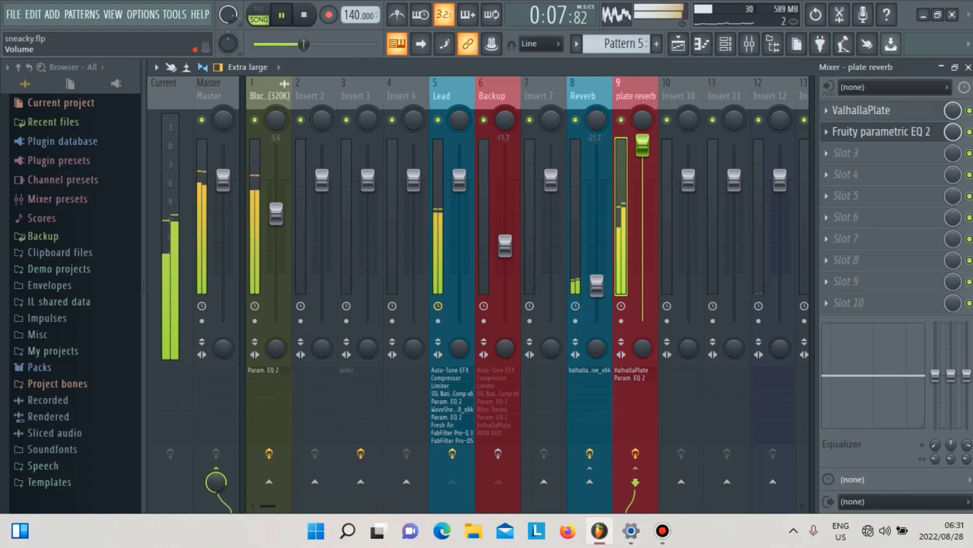
key(space)
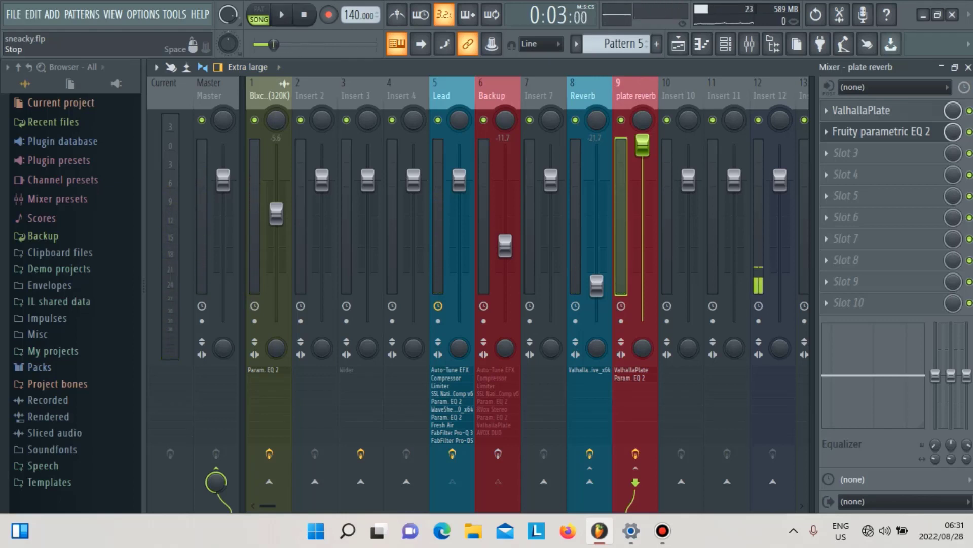
key(space)
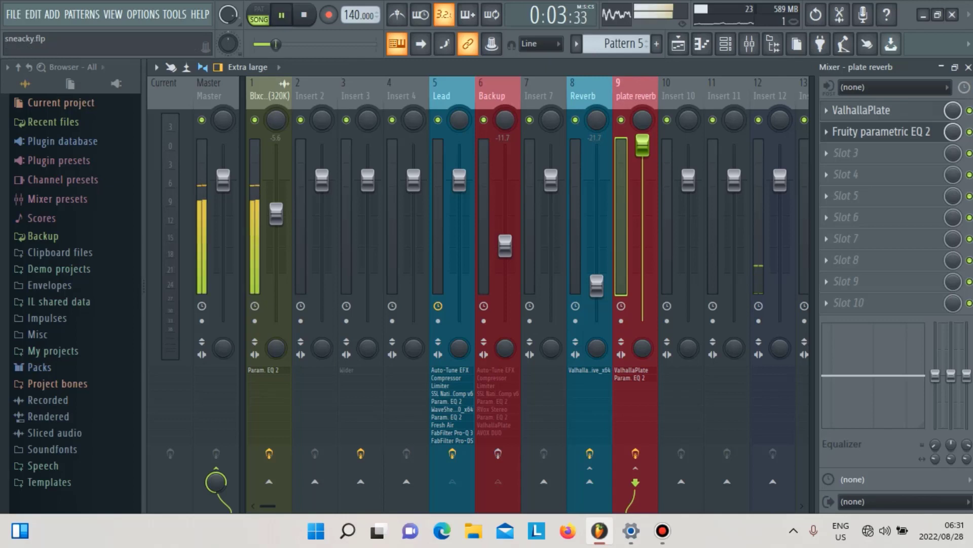
click(304, 14)
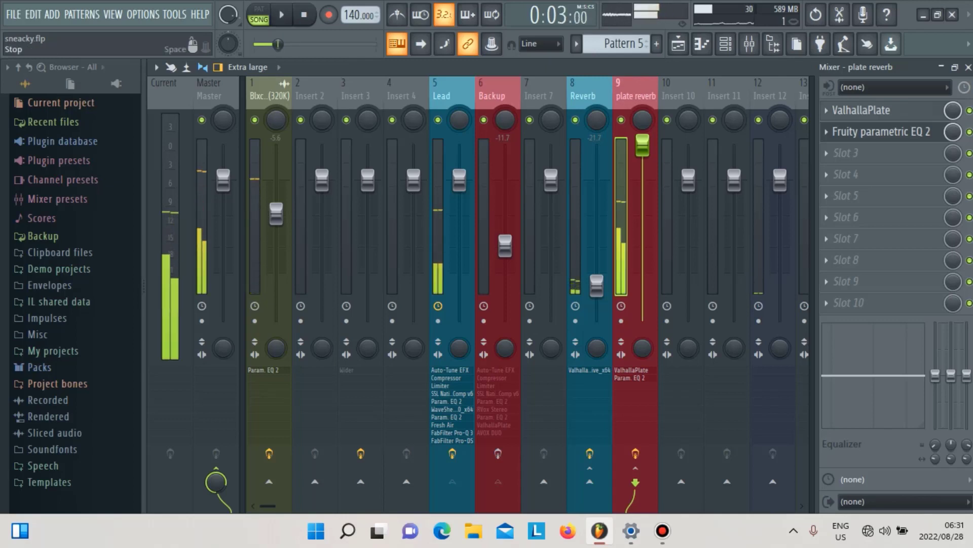
Lower the plate reverb channel's volume to -16.3 dB while playing the vocal
drag(643, 146, 643, 248)
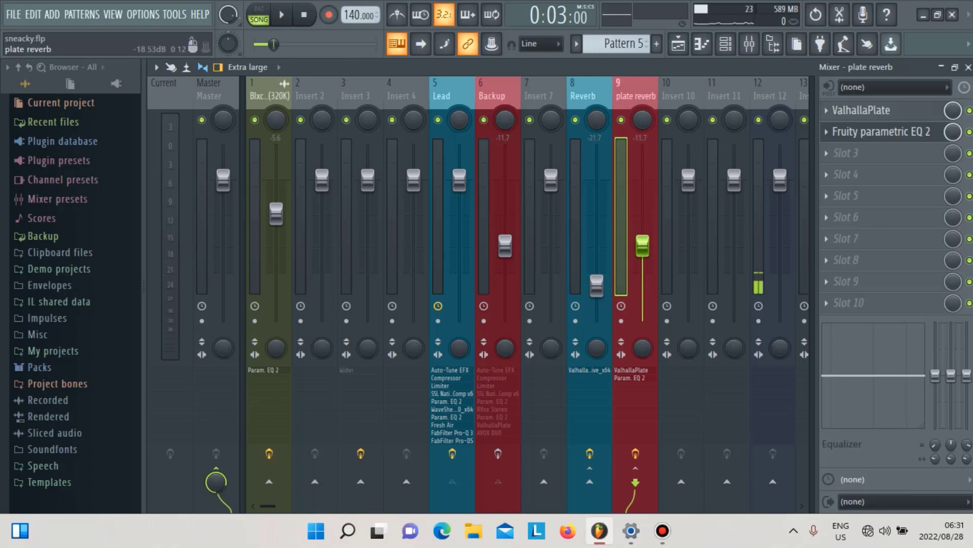
key(space)
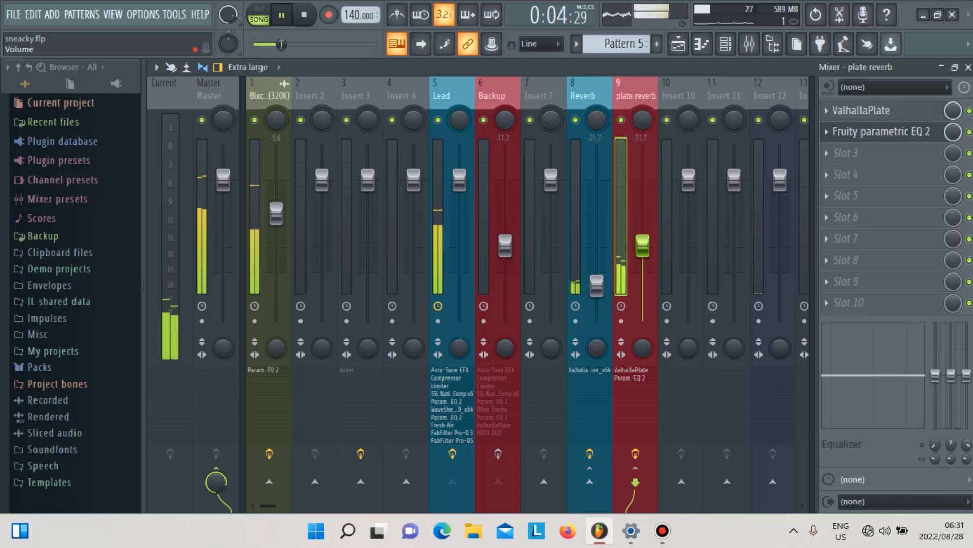
drag(642, 246, 642, 266)
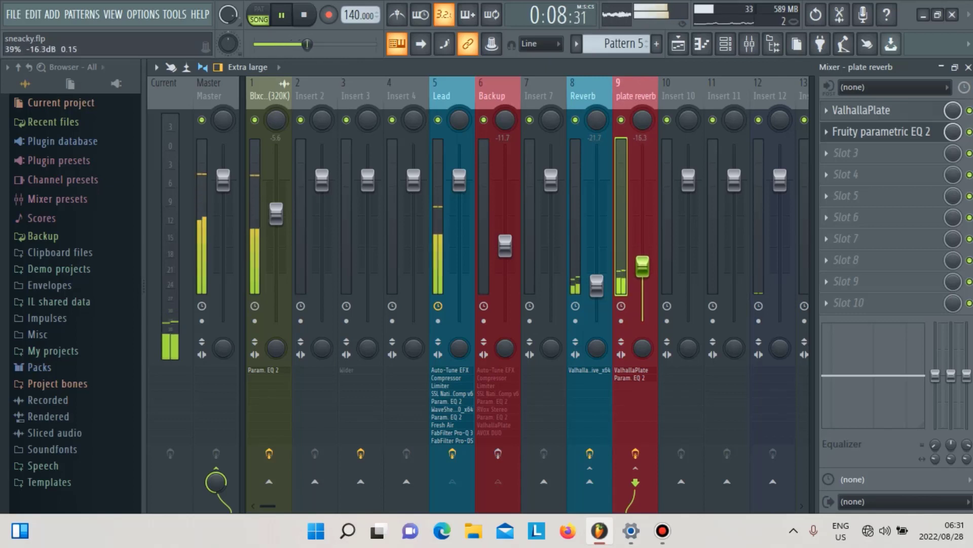
Stop playback and examine the Fruity parametric EQ 2 curve on the plate reverb channel
click(304, 15)
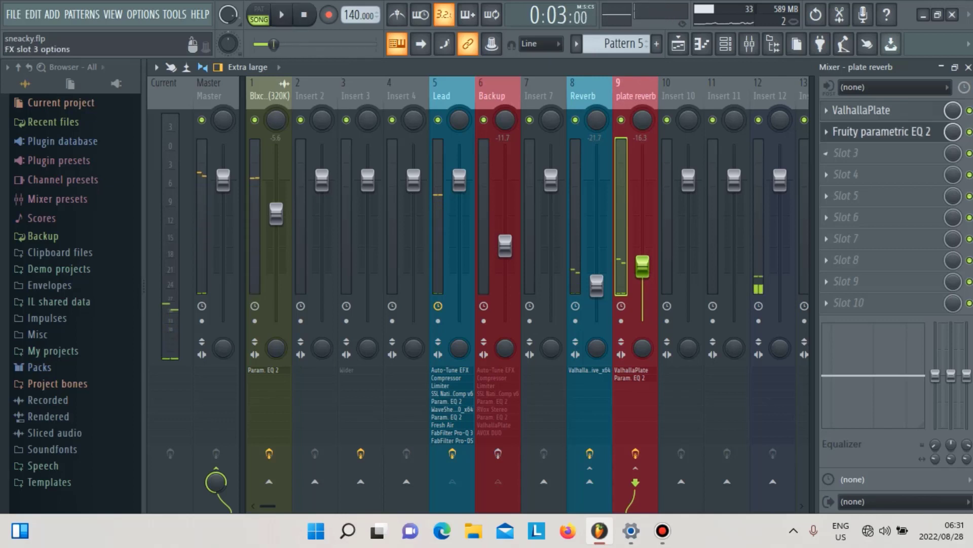
click(882, 131)
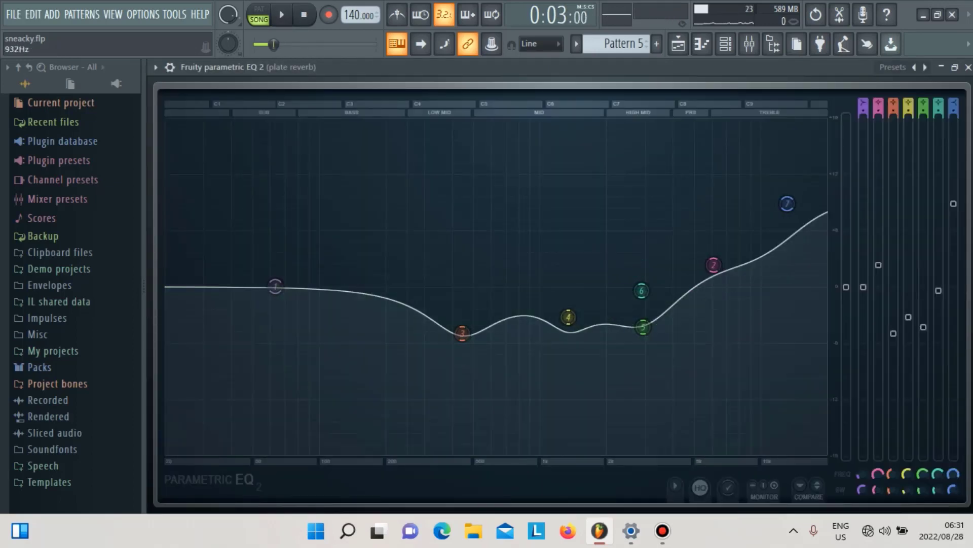
click(750, 44)
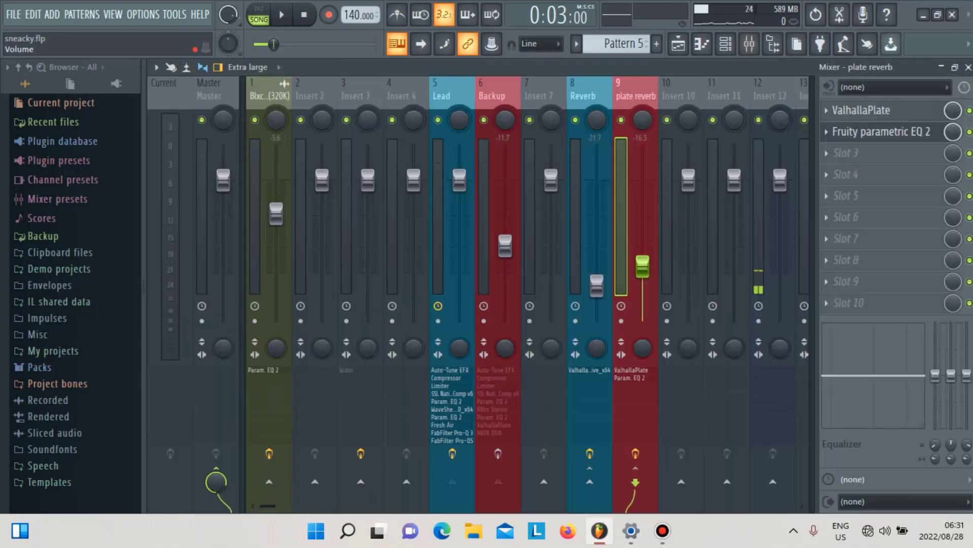
click(882, 132)
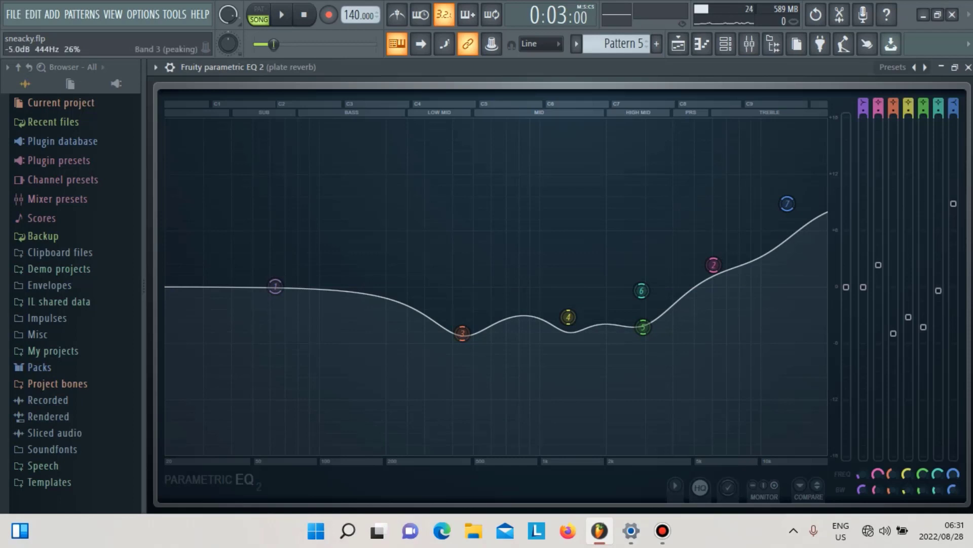
Boost band 3 of the plate reverb EQ to 15.4 dB at 444 Hz during playback, and return it to a cut
drag(463, 333, 463, 143)
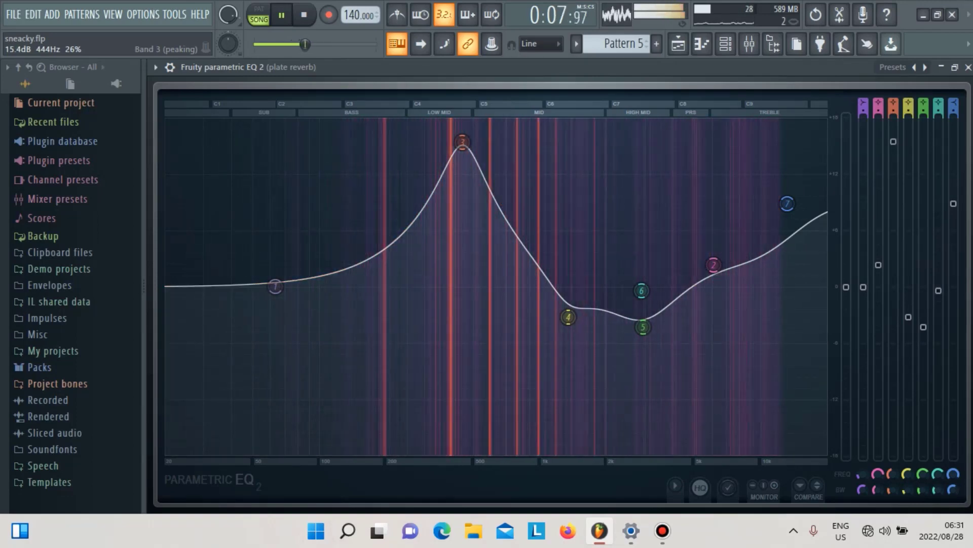
key(space)
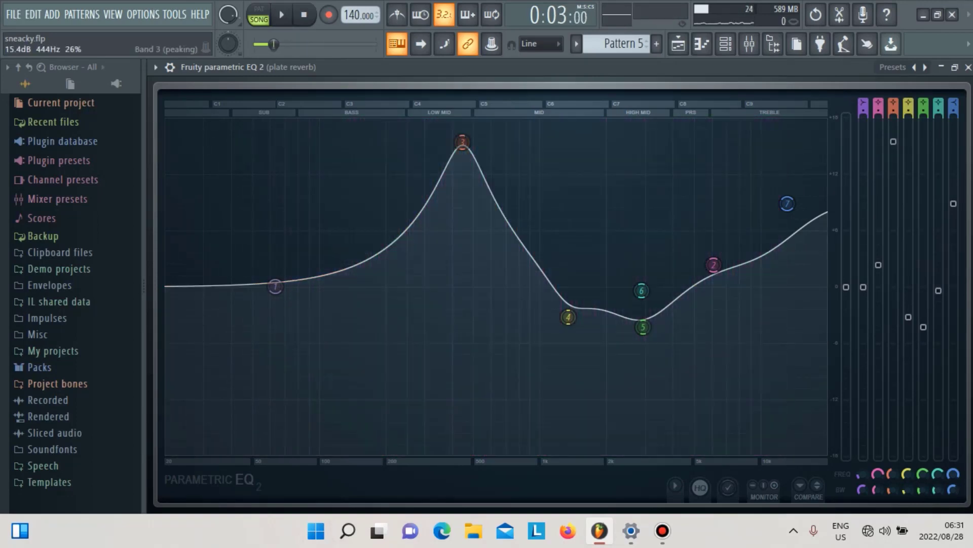
drag(462, 142, 461, 319)
Lower the plate reverb channel's volume to -17.3 dB while playing the vocal, and stop playback
click(749, 43)
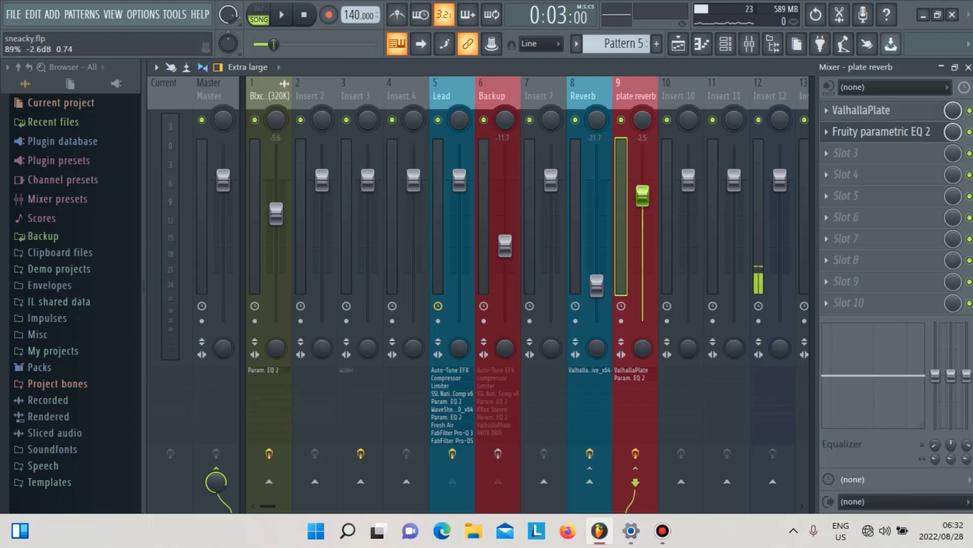
key(space)
drag(643, 195, 643, 270)
click(305, 15)
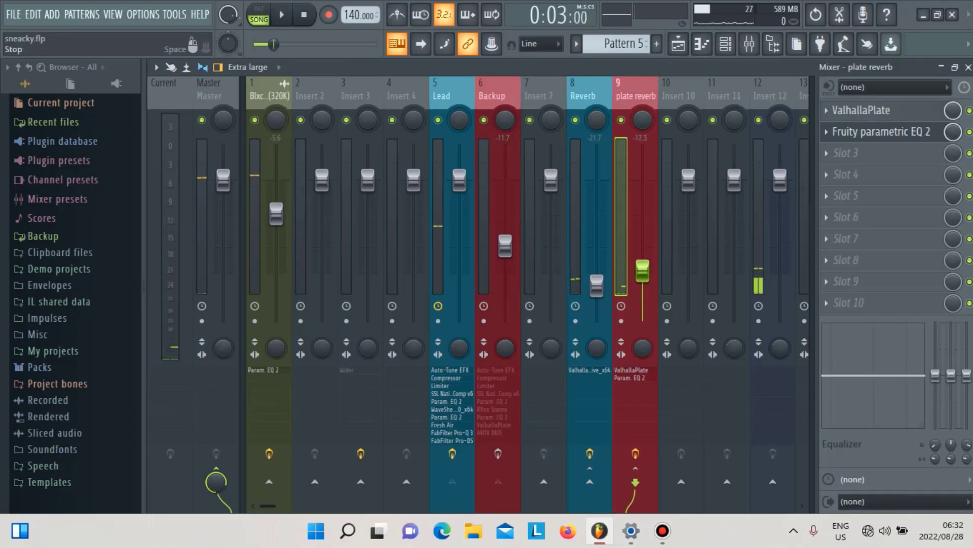
Compare the effect chains loaded on the Lead and Backup mixer channels
click(493, 96)
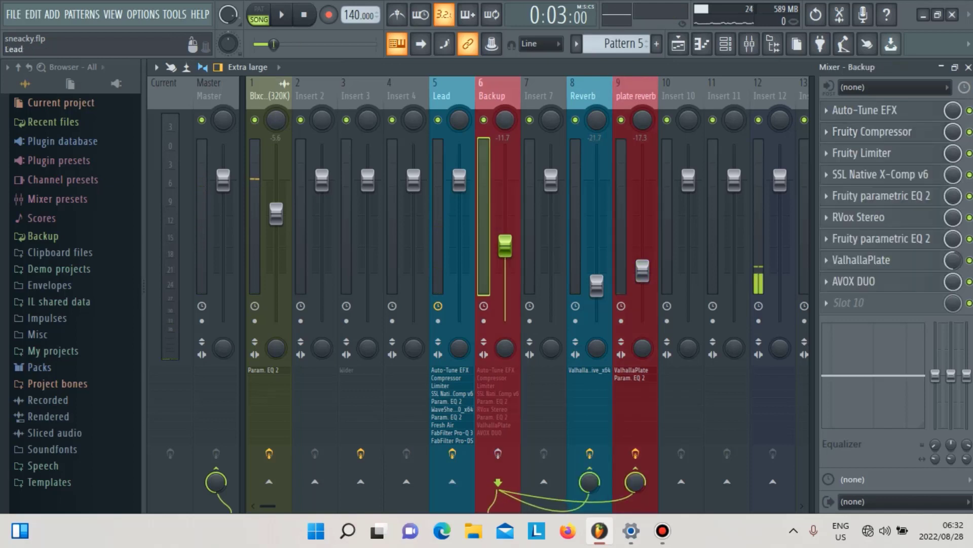
click(451, 96)
click(493, 96)
click(451, 96)
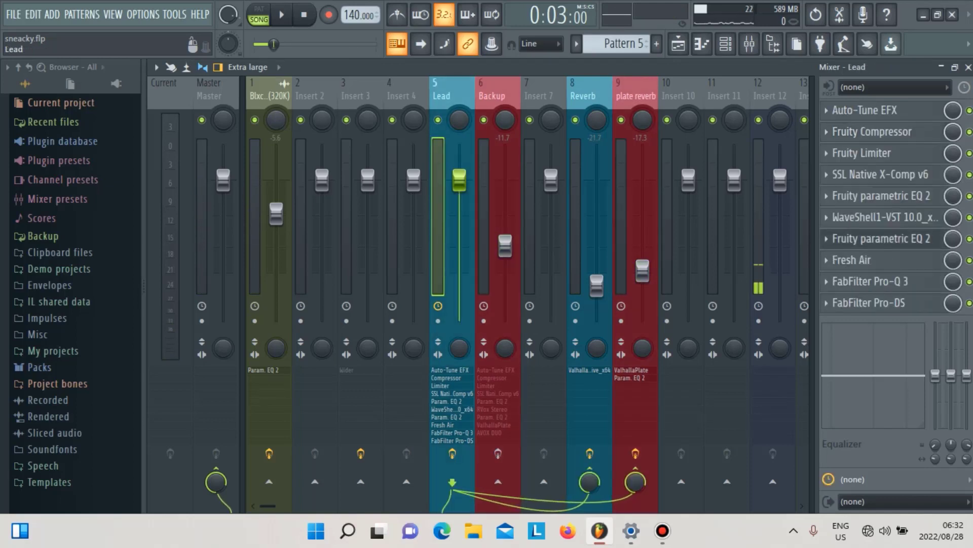
click(493, 96)
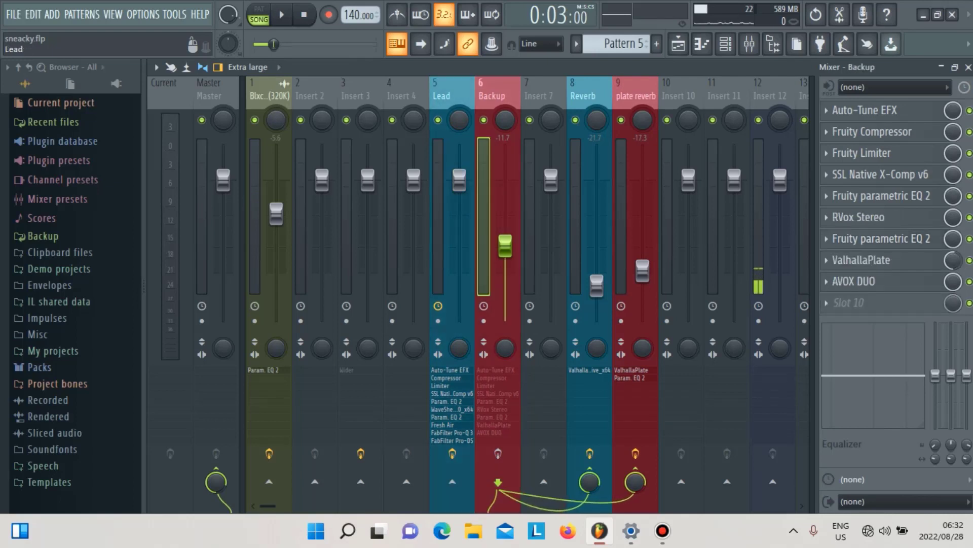
click(451, 96)
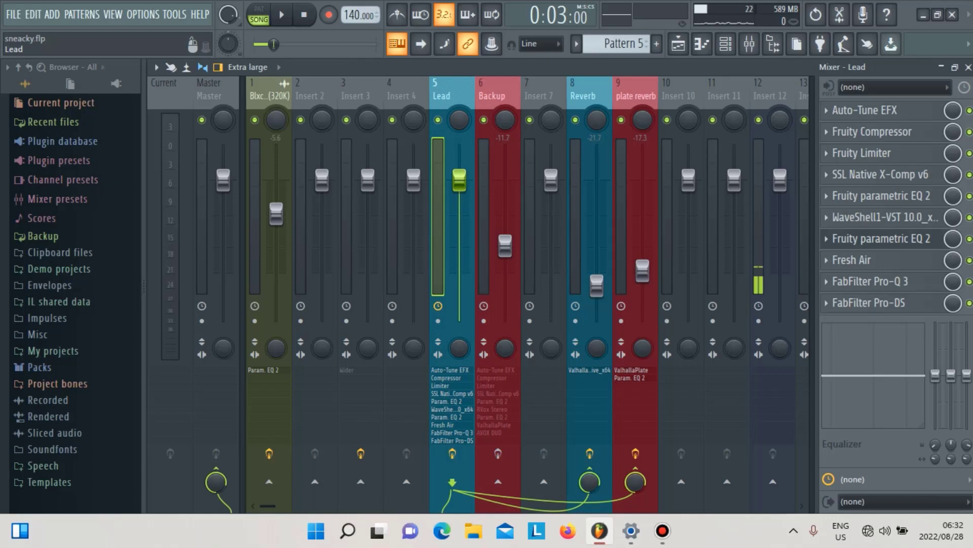
Copy the Lead channel's mixer track state onto Insert 4
right_click(450, 95)
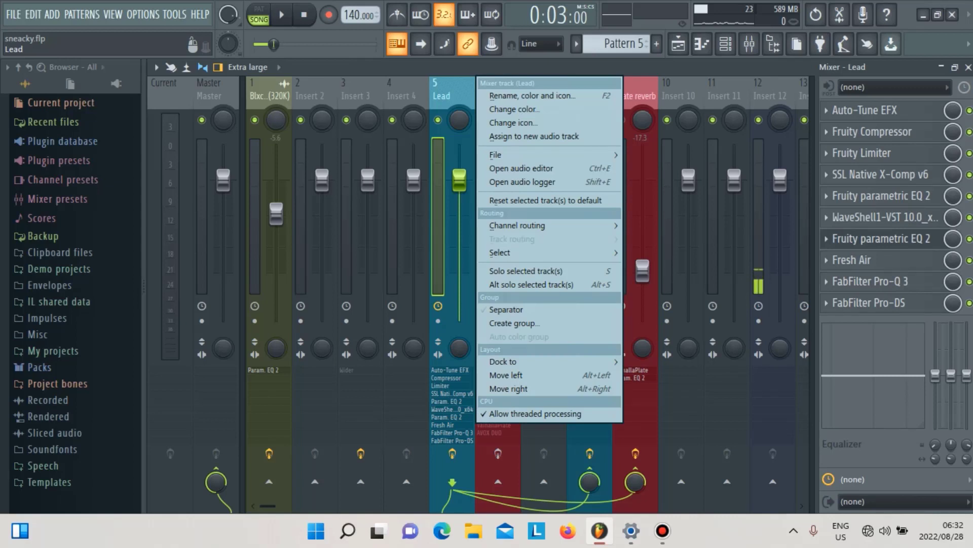
mouse_move(502, 154)
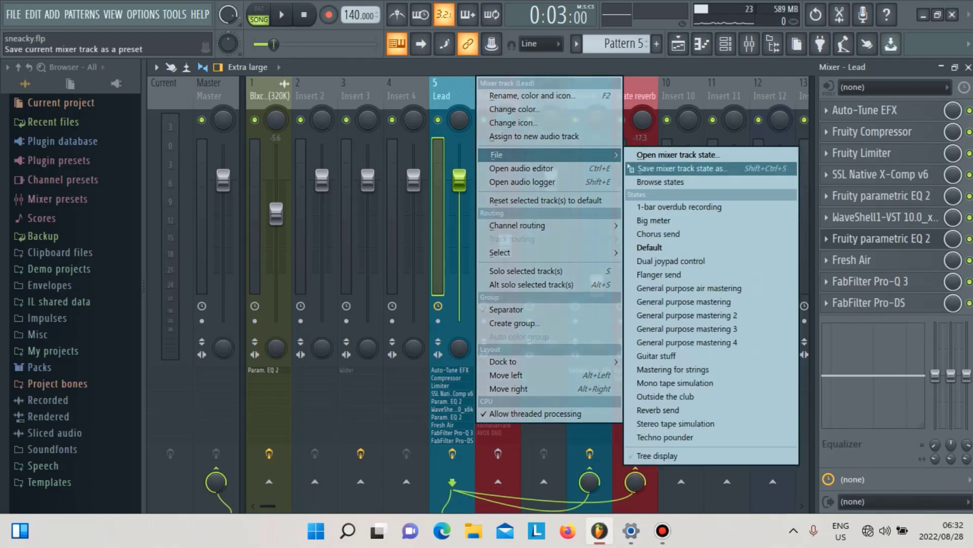
click(680, 168)
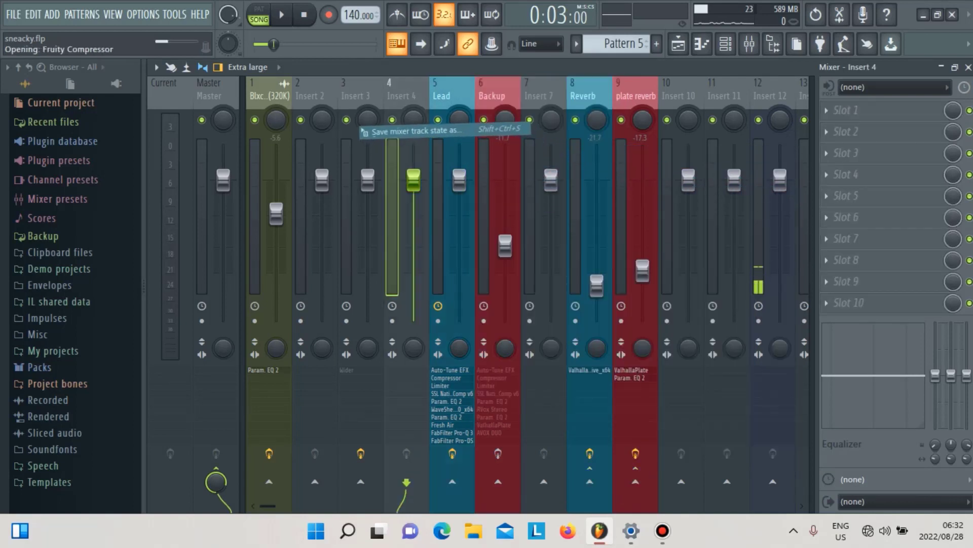
Reset the copied Lead track on insert 4 to its default state
right_click(406, 96)
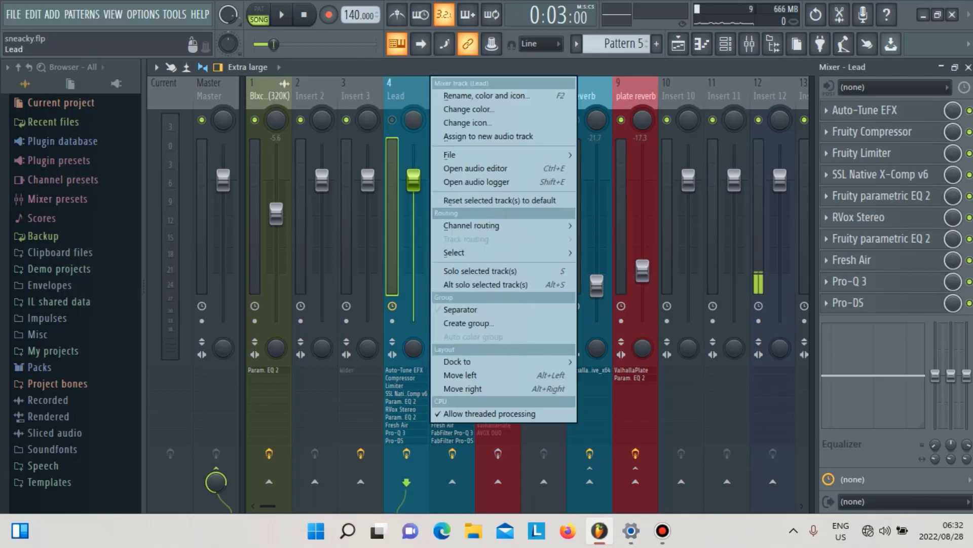
click(499, 200)
click(607, 299)
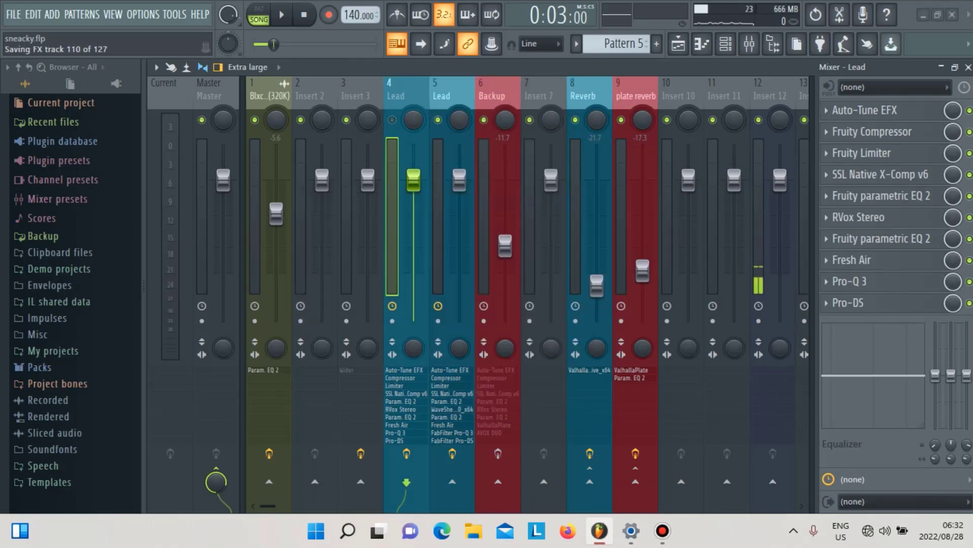
Examine the ValhallaPlate reverb settings on the Backup channel, and close the plugin
click(451, 96)
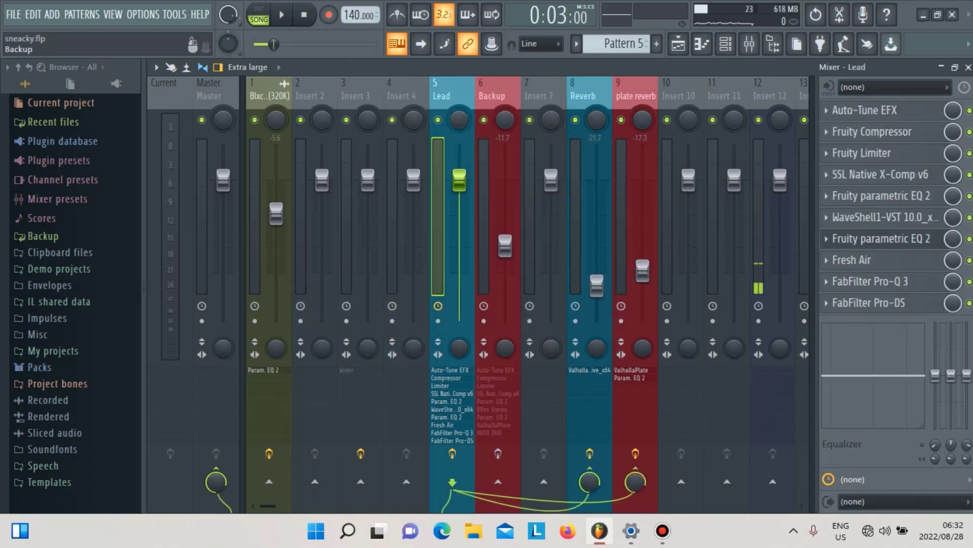
click(495, 96)
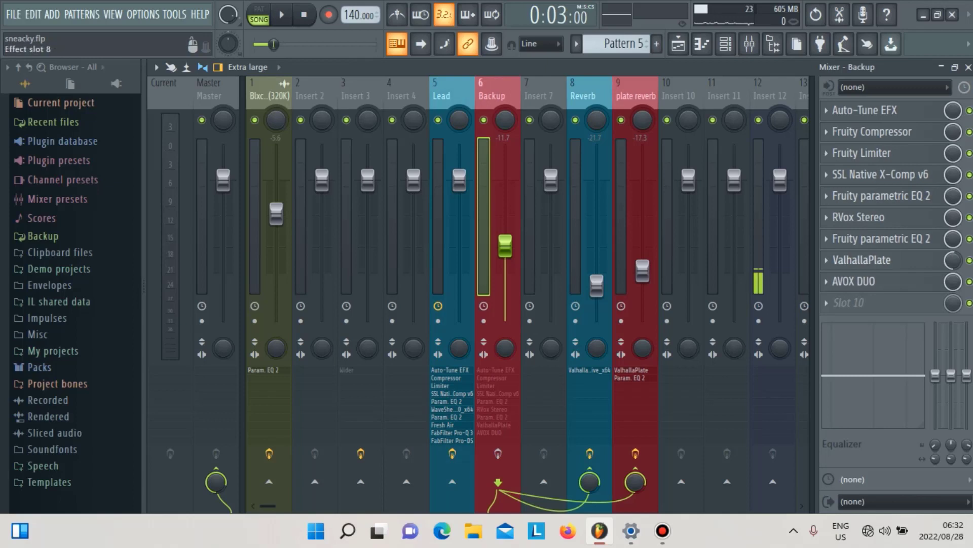
click(862, 260)
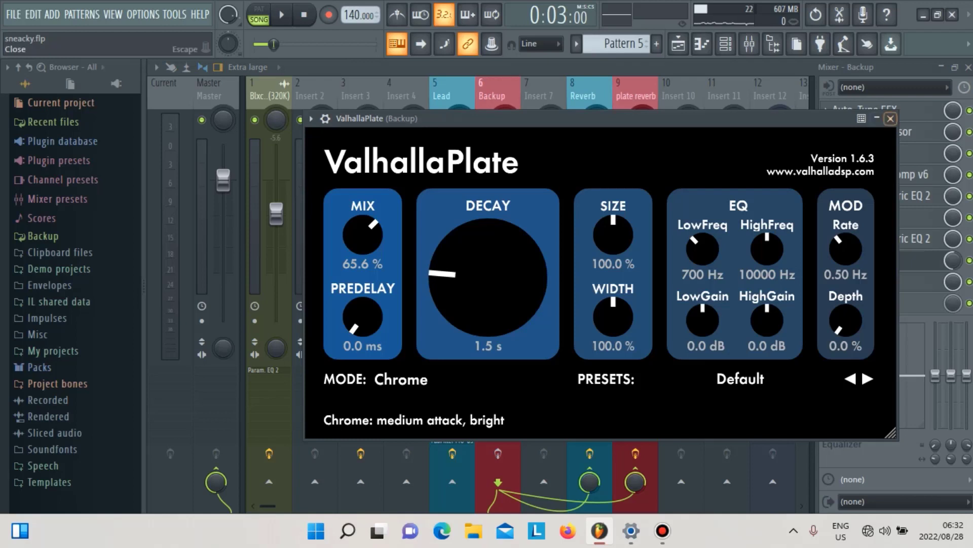
click(891, 119)
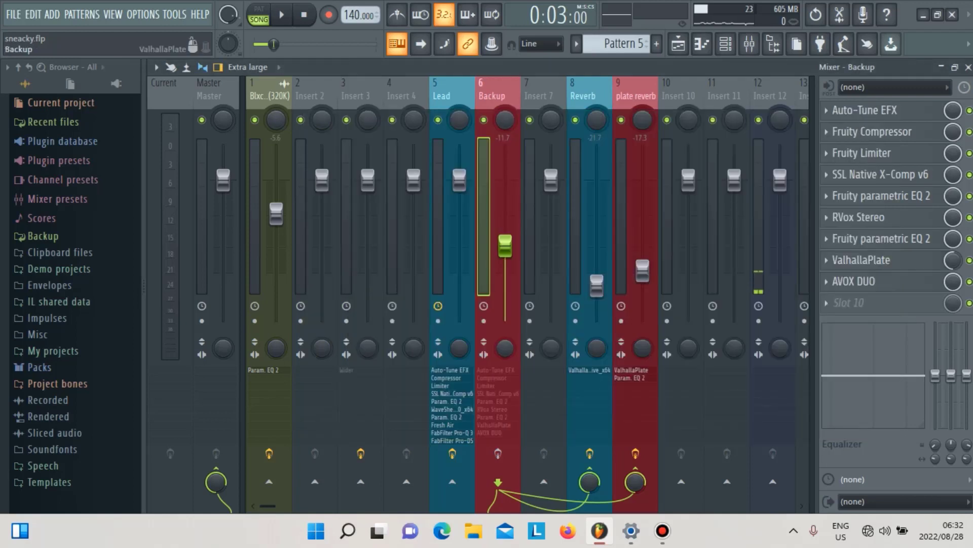
Enable the Backup channel's effects and check the AVOX DUO doubler settings
click(497, 454)
click(855, 282)
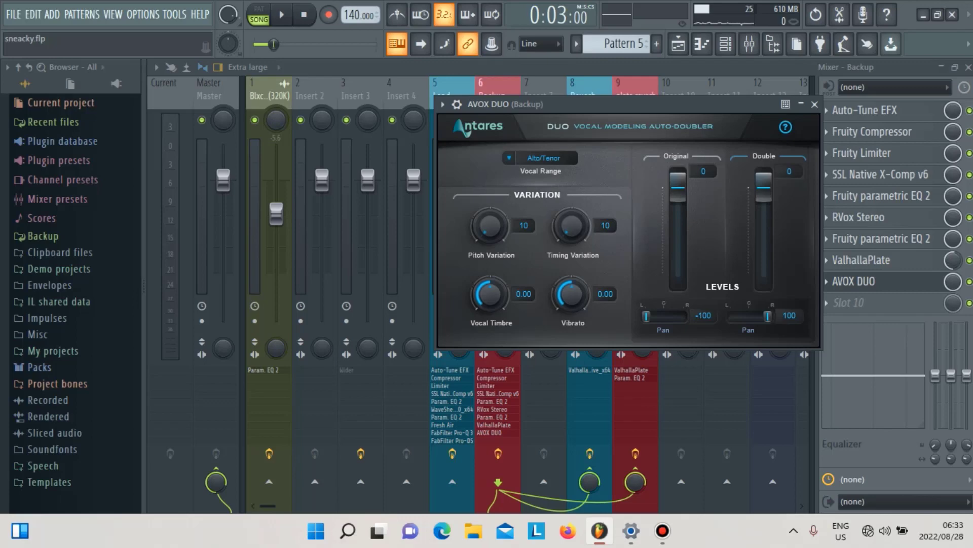
click(815, 104)
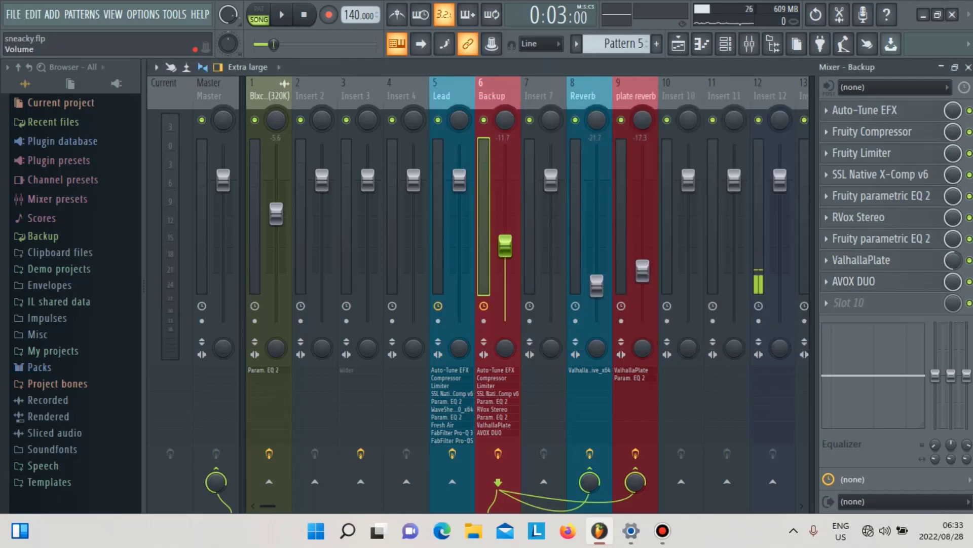
Mute Track 3 in the playlist and raise the Backup channel's volume to -8.1 dB while playing the song
drag(505, 248, 505, 245)
key(F5)
key(space)
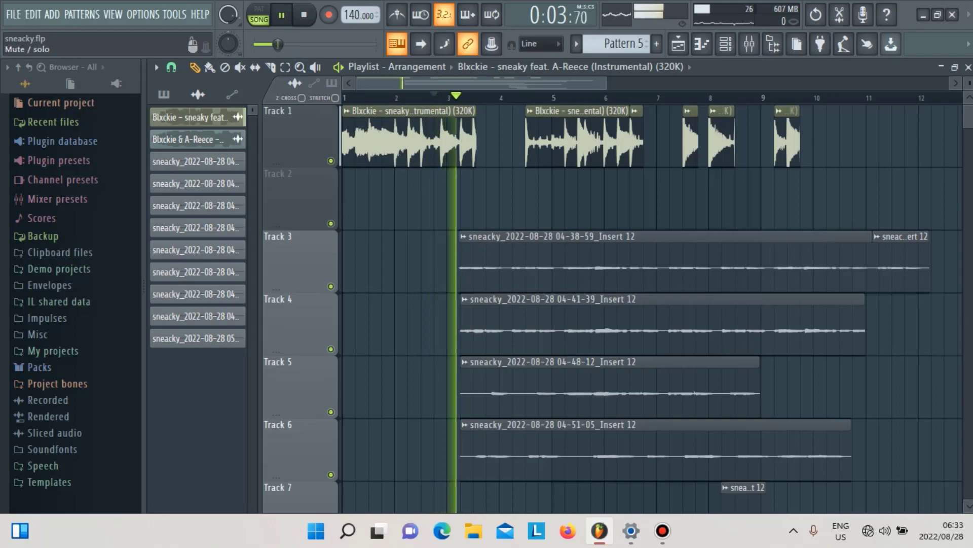
click(331, 287)
click(750, 44)
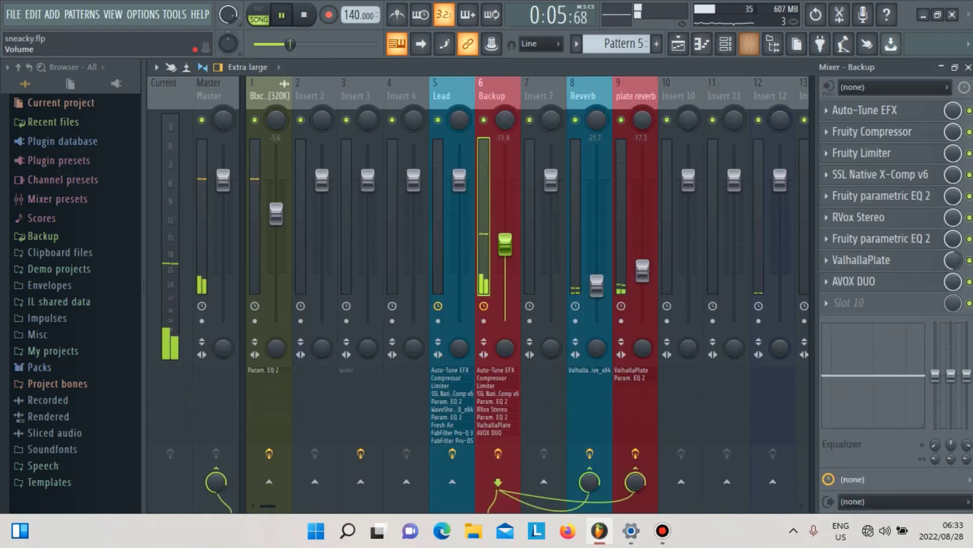
drag(505, 244, 505, 227)
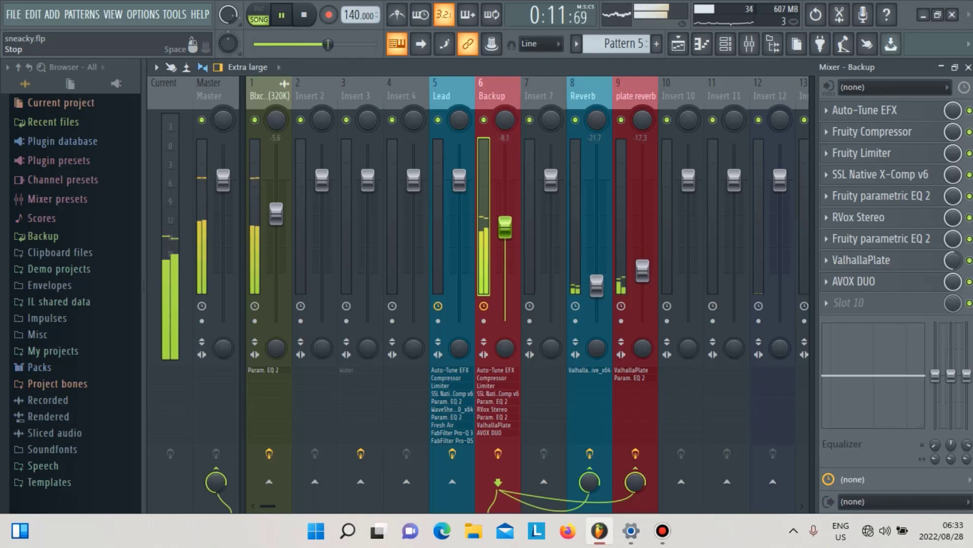
click(304, 15)
Unmute Track 3 in the playlist and set the Backup channel's volume to -9.3 dB during playback
key(F5)
key(space)
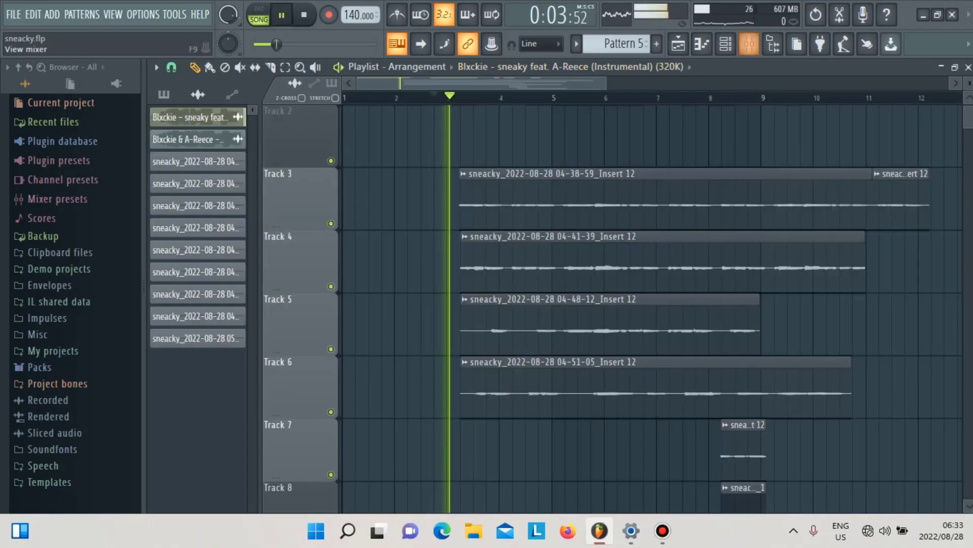
key(F9)
mouse_move(505, 239)
mouse_down()
mouse_move(505, 216)
mouse_move(505, 233)
mouse_up()
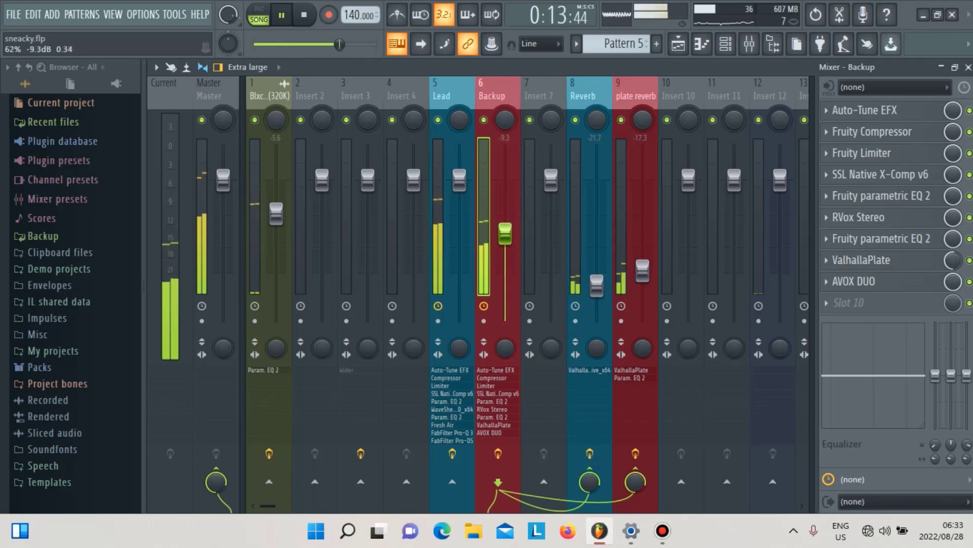